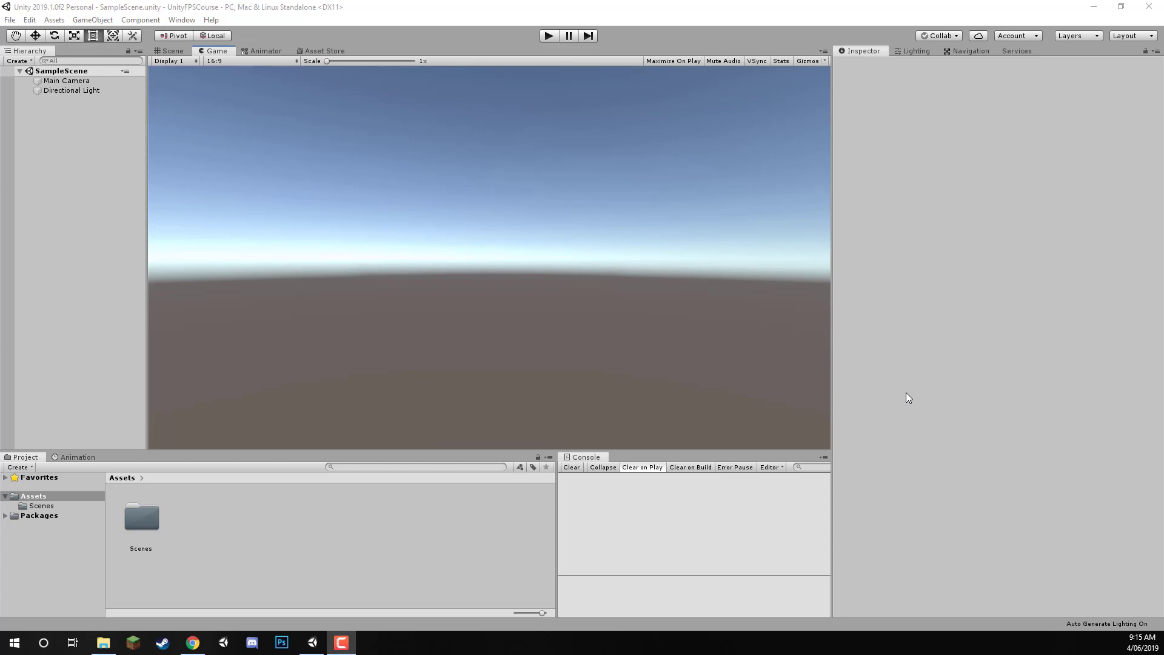
Open the Scenes folder in the Project panel and select the SampleScene asset
click(233, 522)
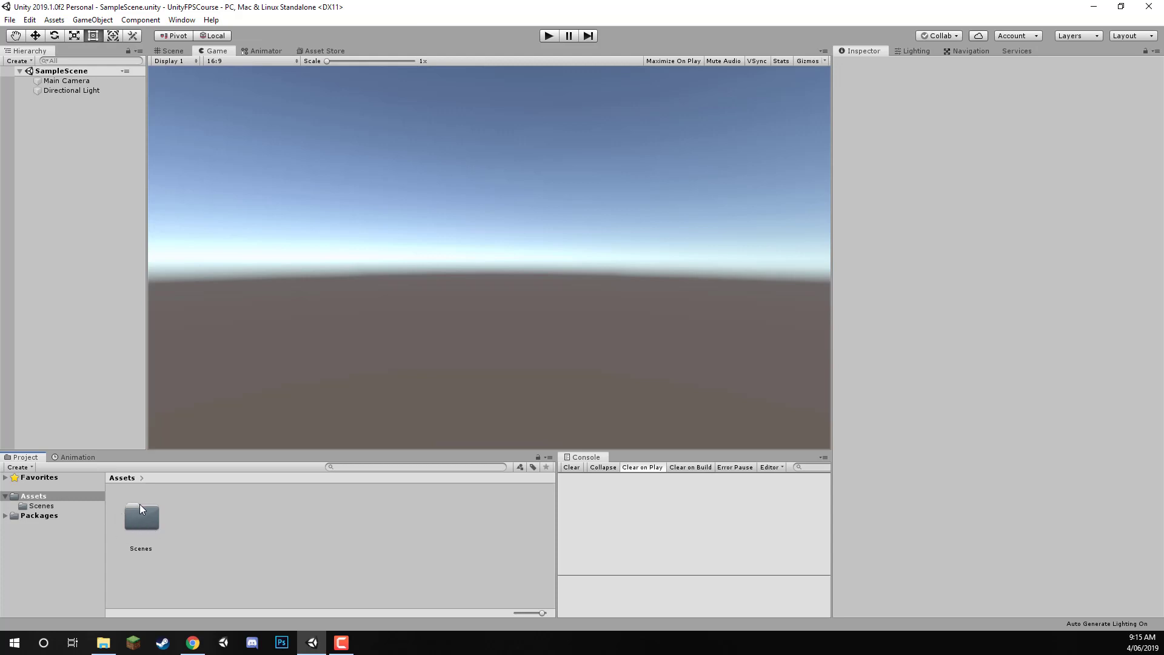
double_click(140, 501)
click(147, 526)
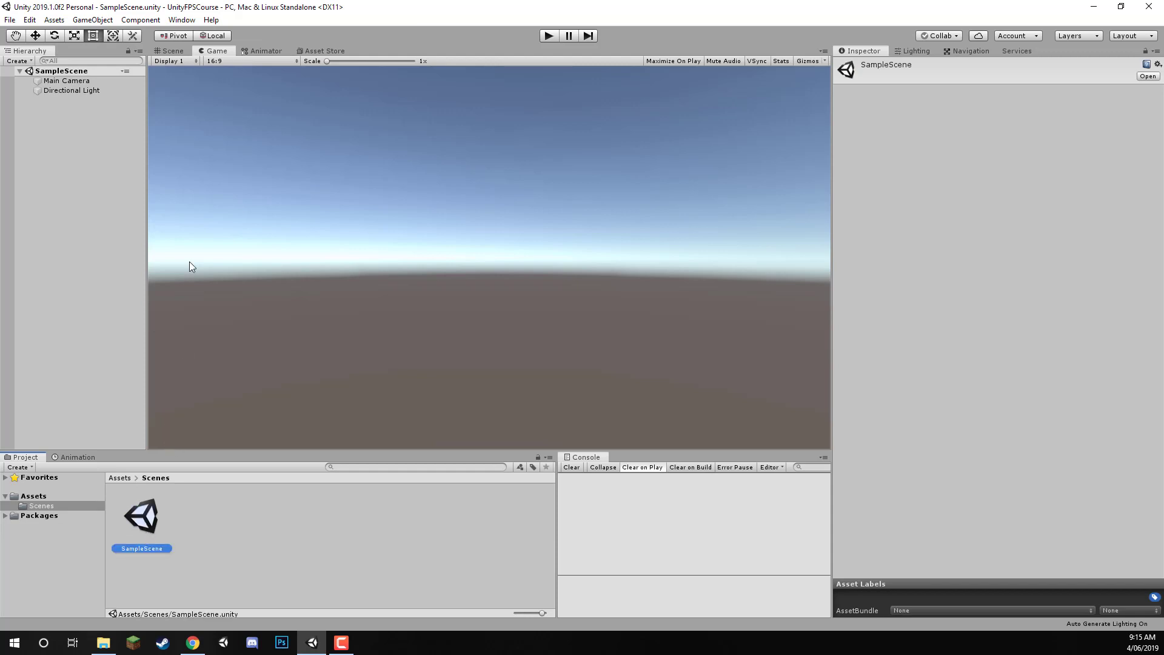
Inspect the default Main Camera and Directional Light in the Hierarchy, then clear the selection
click(71, 82)
click(73, 91)
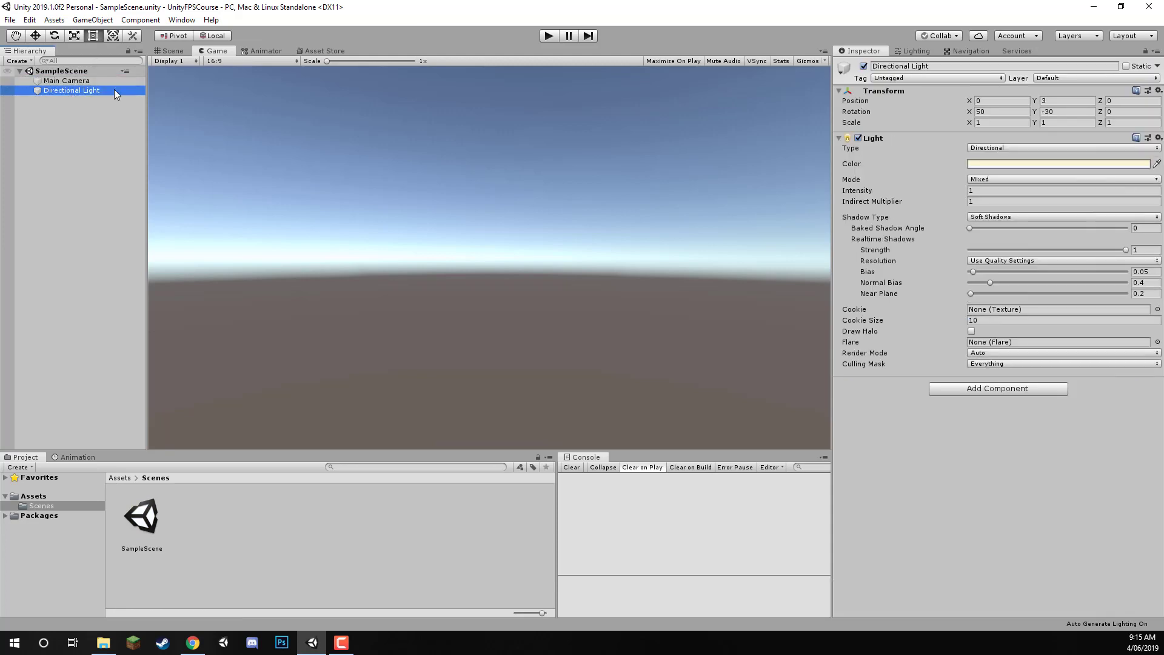
click(190, 525)
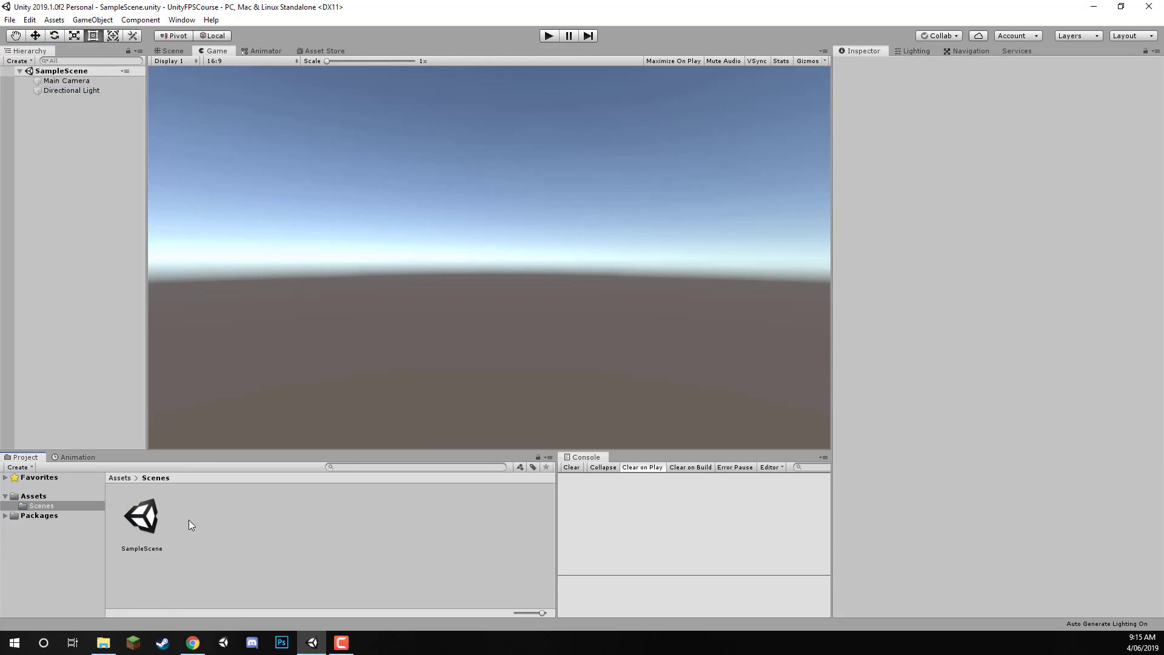
key(super+e)
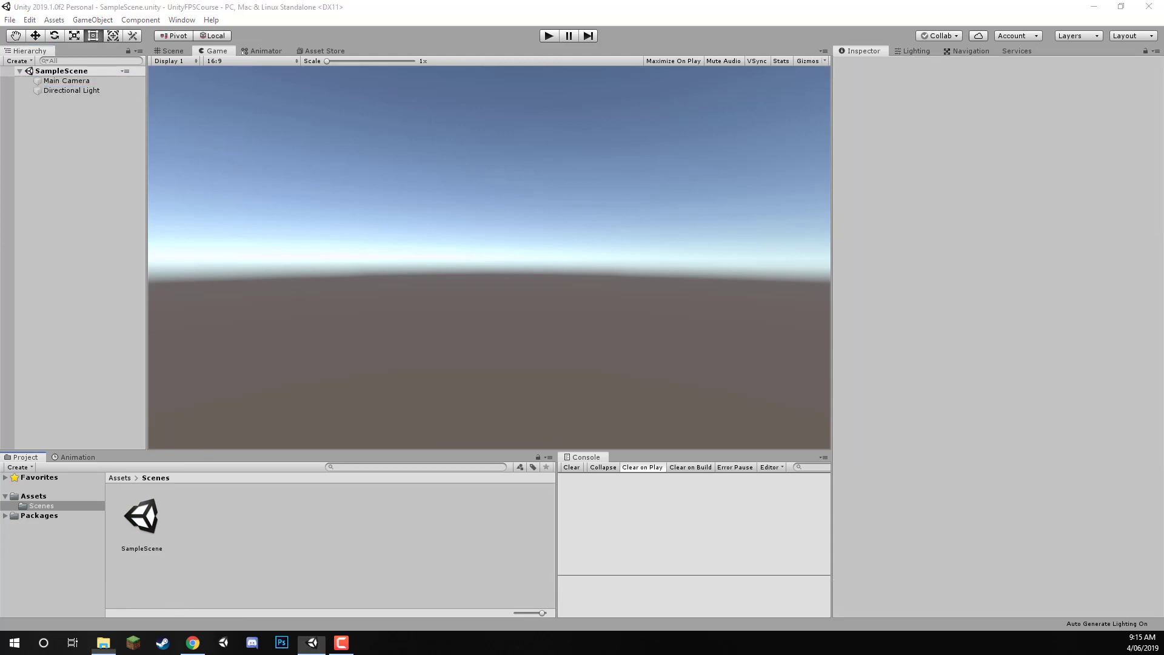
click(178, 523)
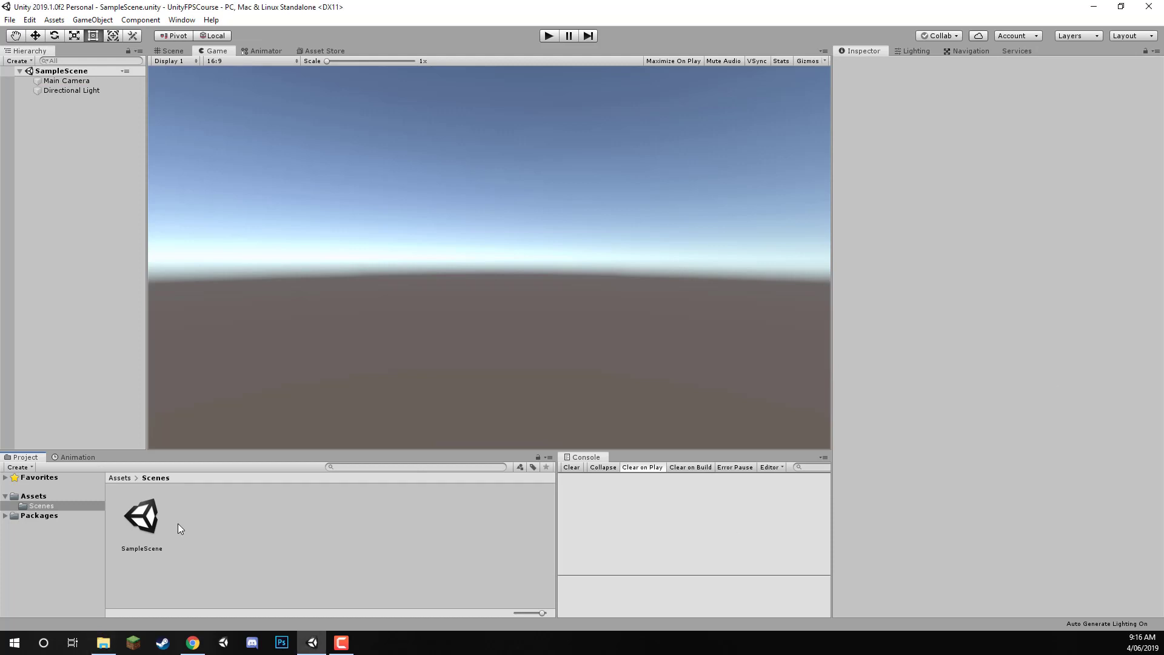
Create a new scene asset named 'Game' in the Scenes folder beside SampleScene
right_click(189, 514)
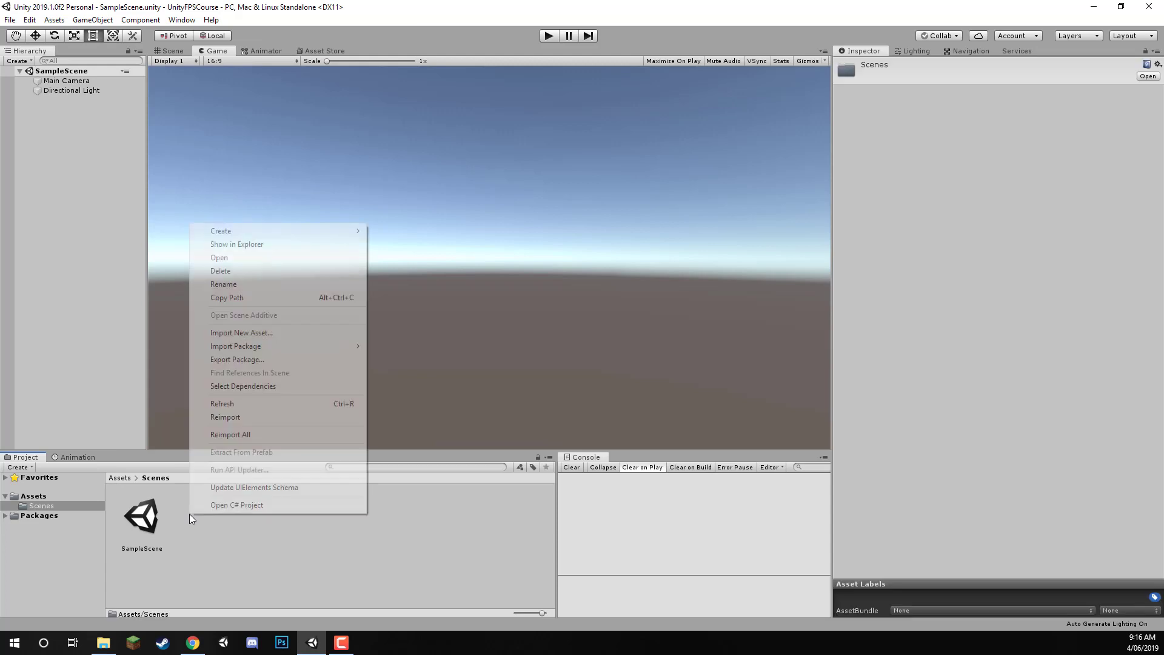
mouse_move(245, 233)
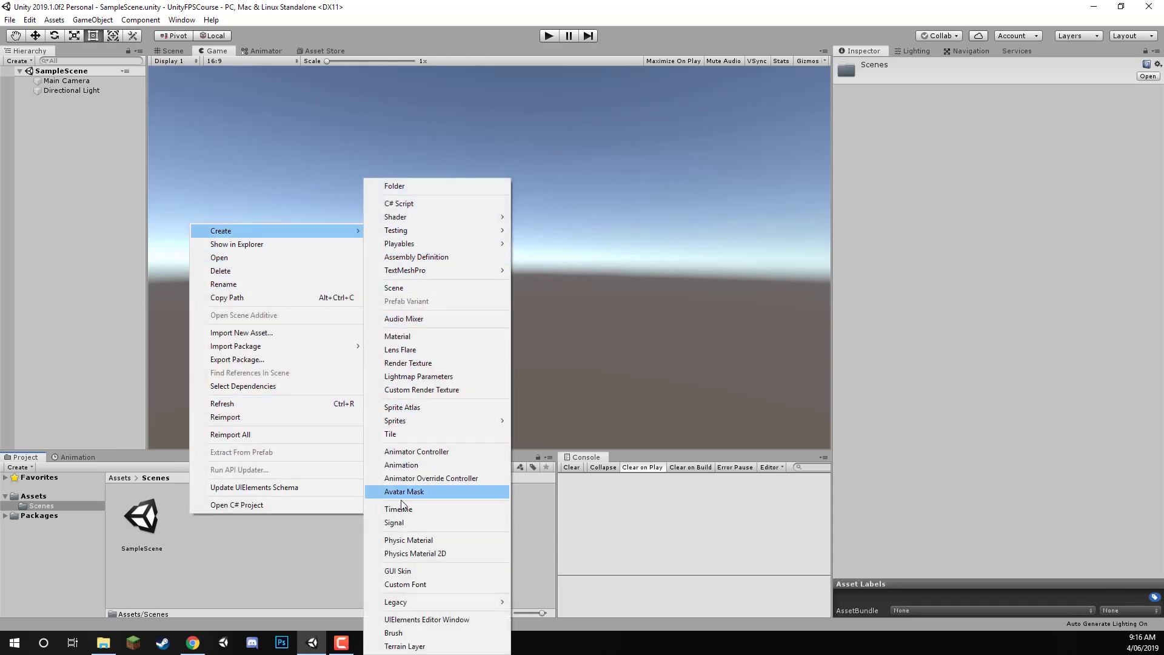
click(414, 289)
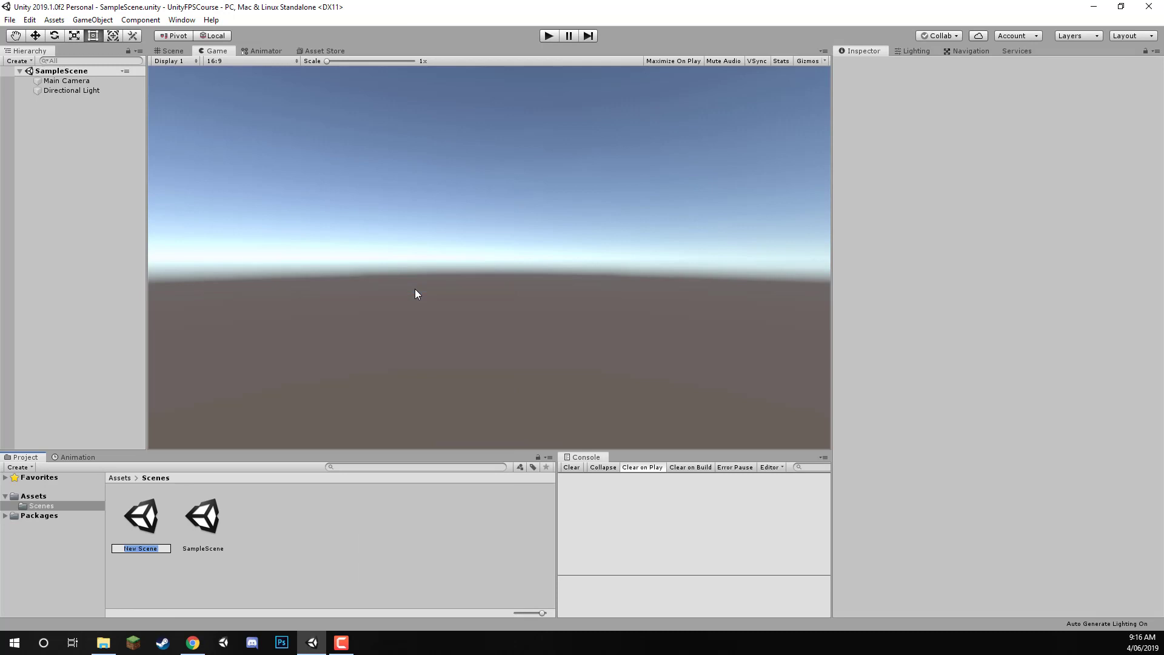
text(Game)
key(Return)
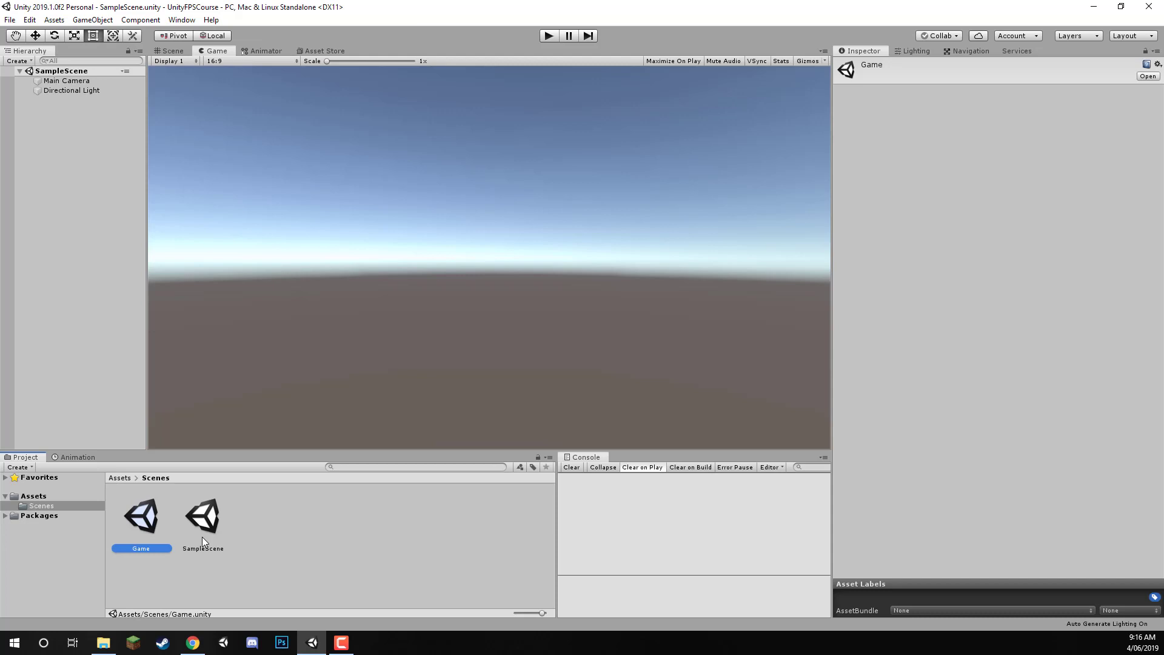
Delete the SampleScene asset from the Scenes folder
click(235, 525)
click(204, 519)
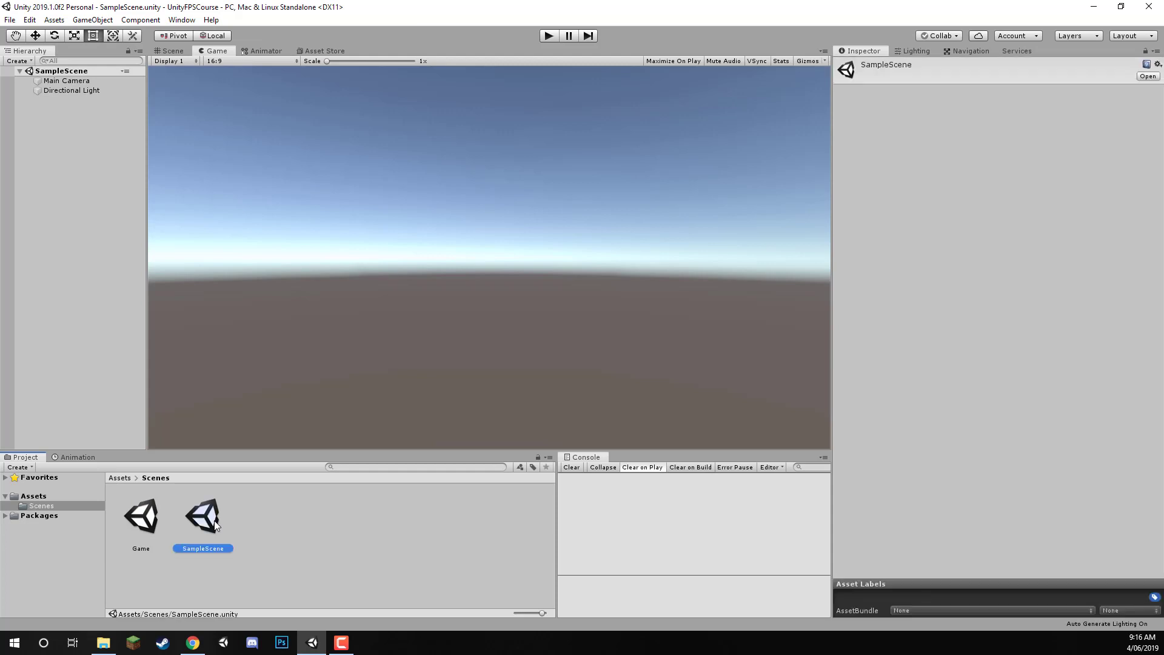
key(Delete)
key(Return)
Open the Game scene, discarding the old scene's unsaved changes with Don't Save
double_click(151, 520)
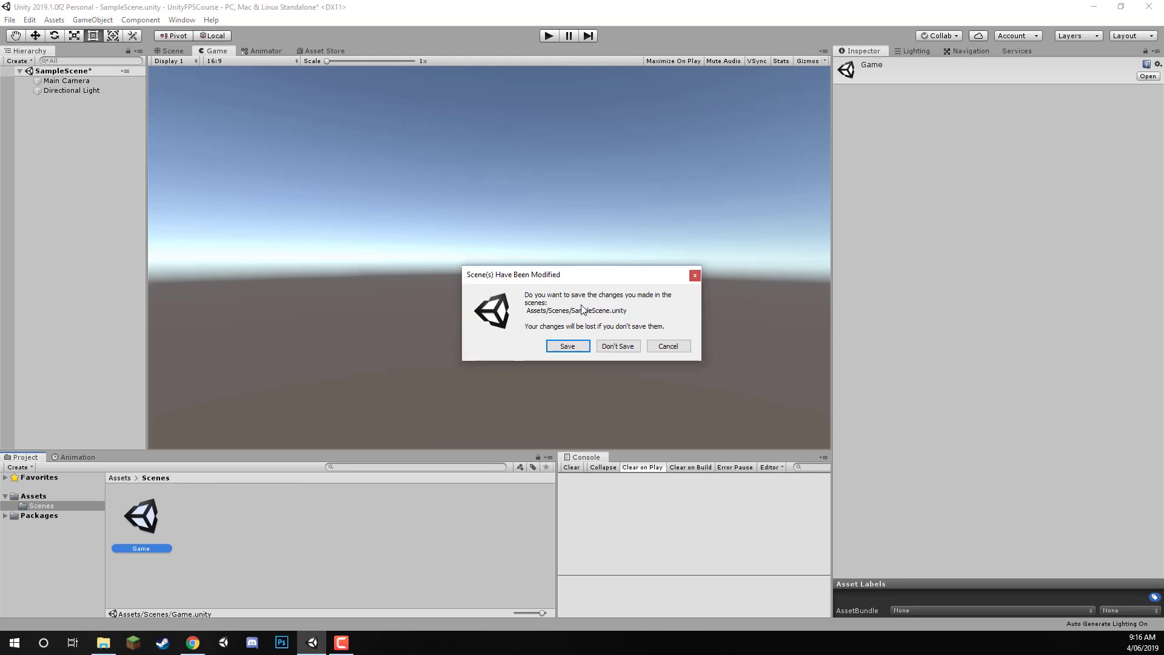
click(624, 345)
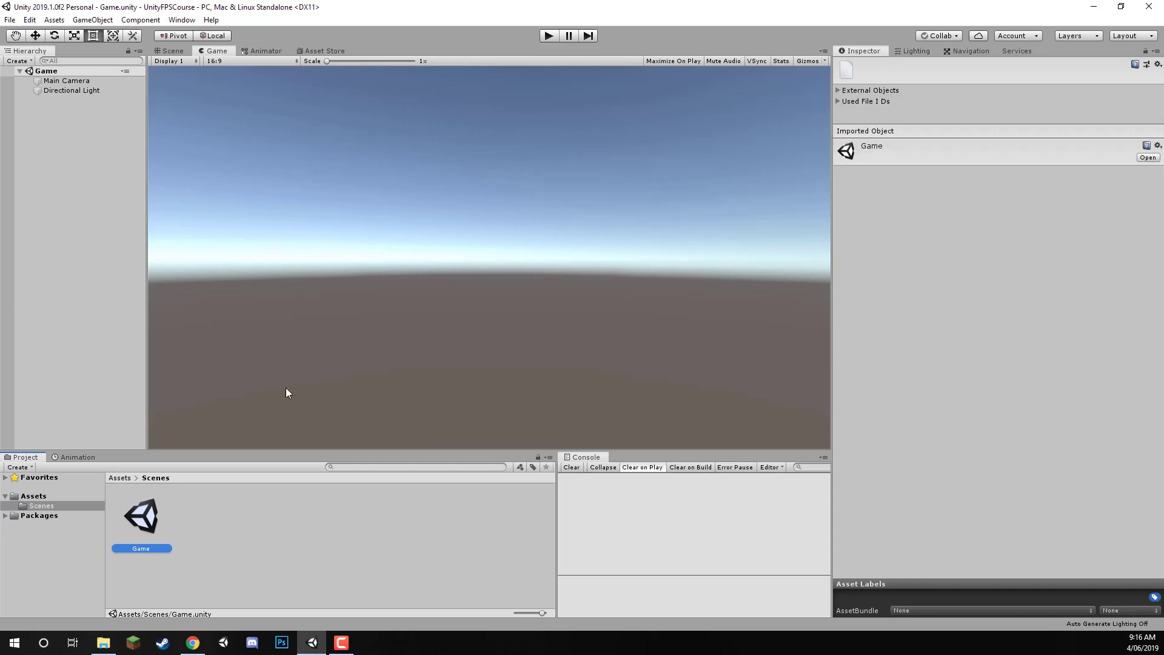
click(196, 509)
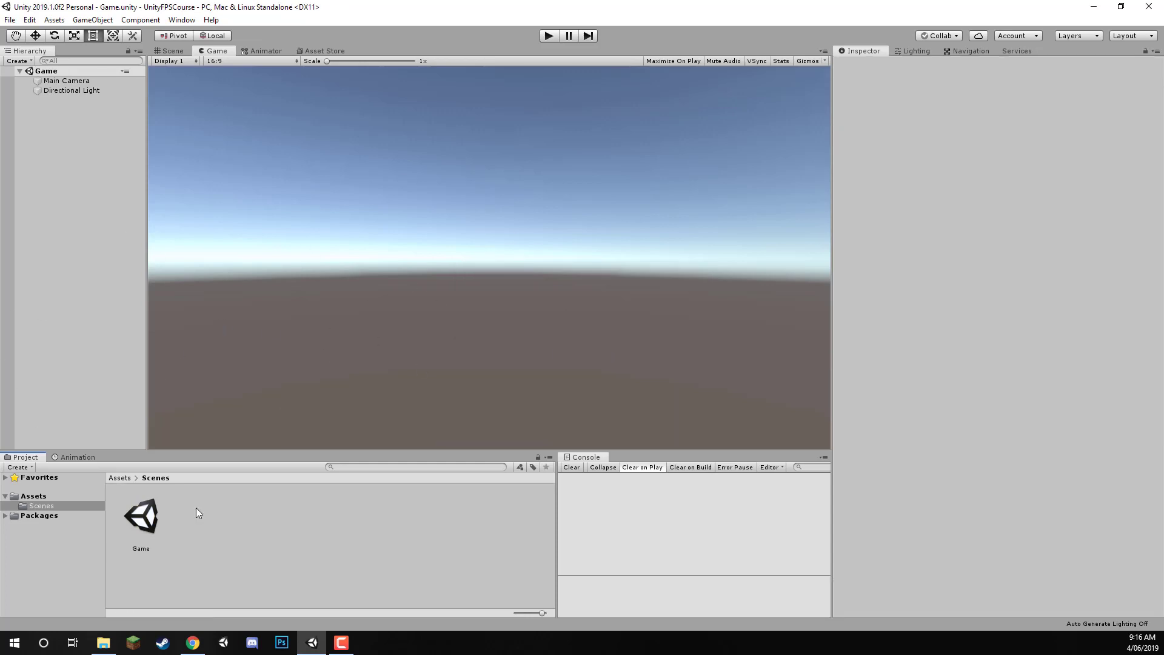
Create a second scene asset named 'Menu' beside Game in the Scenes folder
right_click(196, 509)
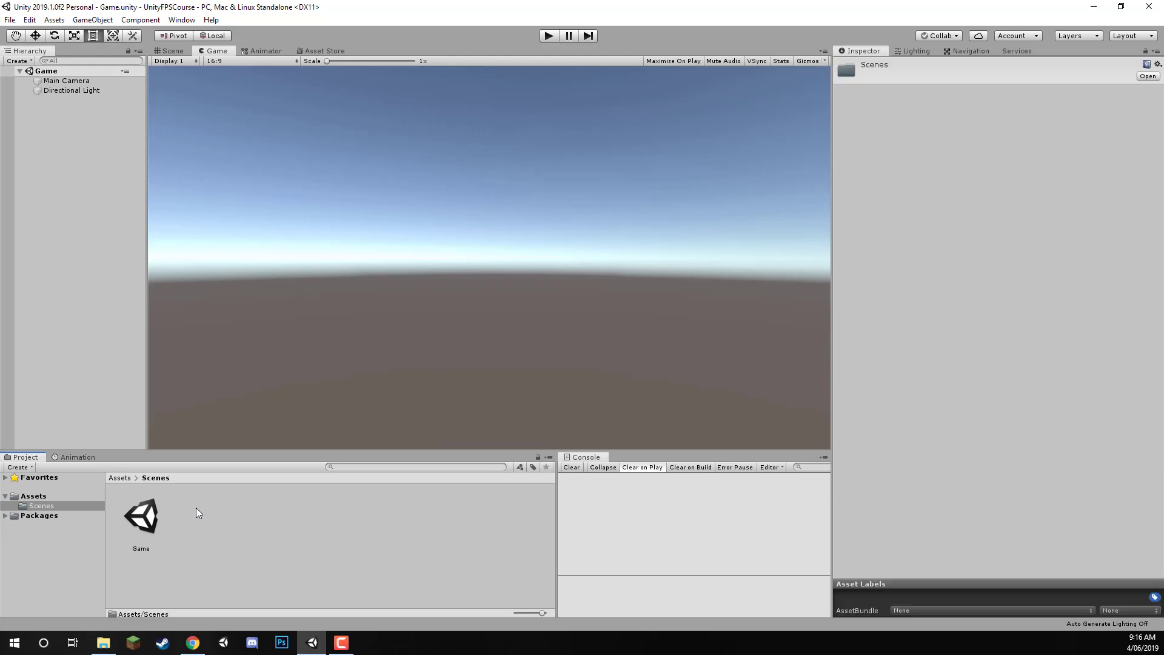
mouse_move(263, 223)
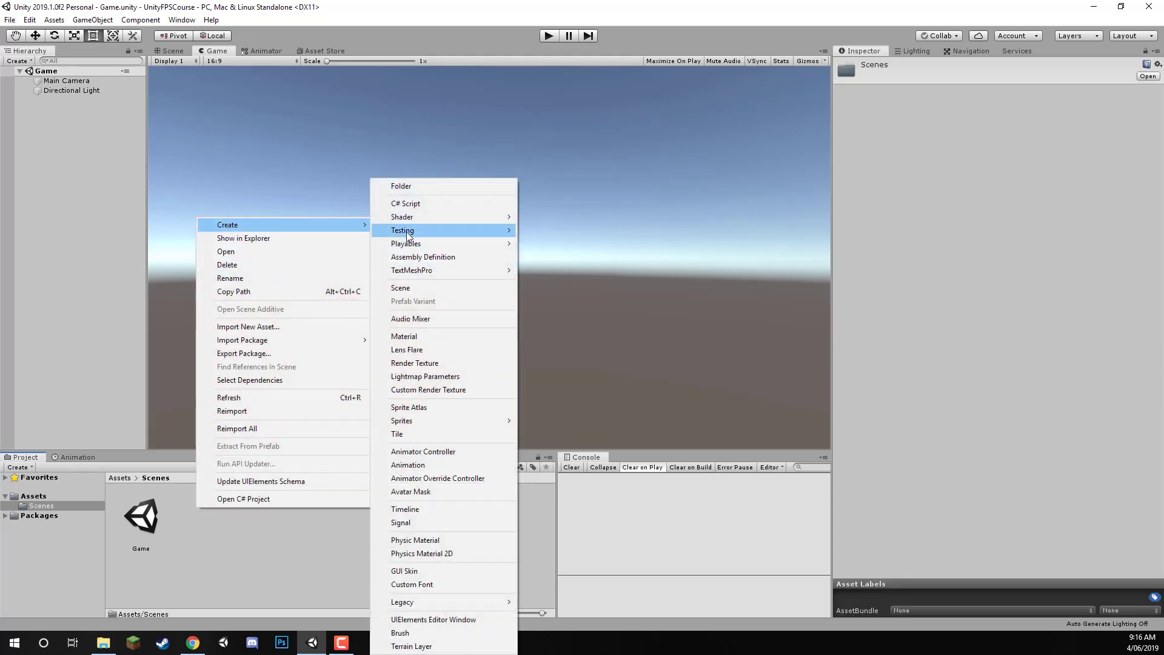
click(432, 285)
text(Menu)
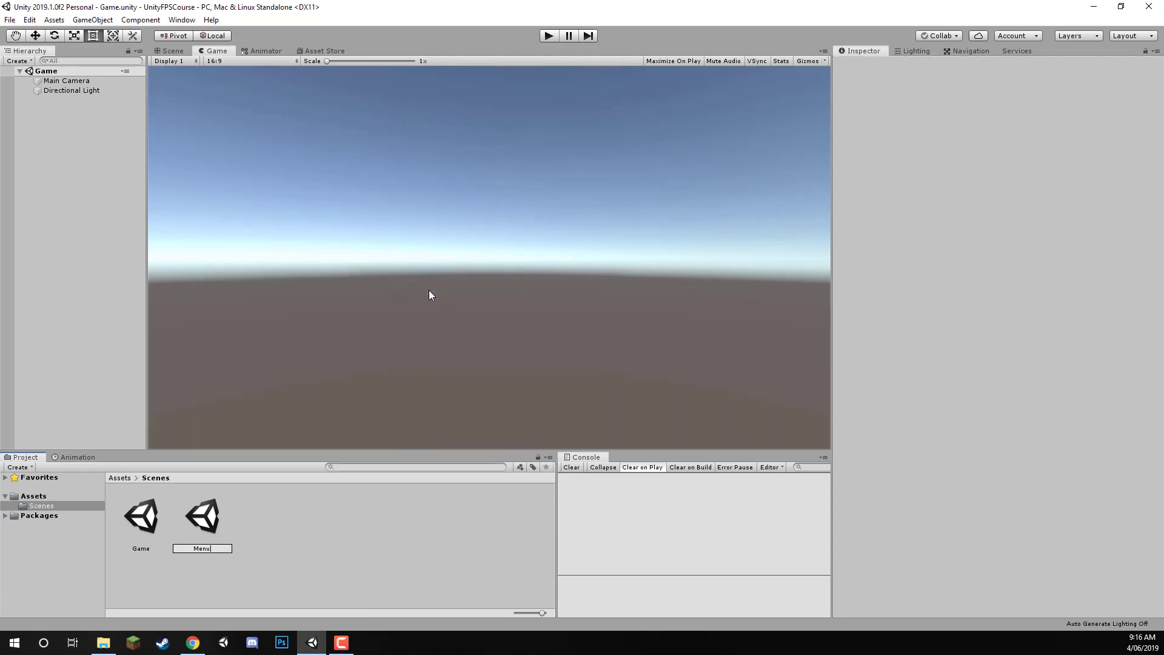
key(Return)
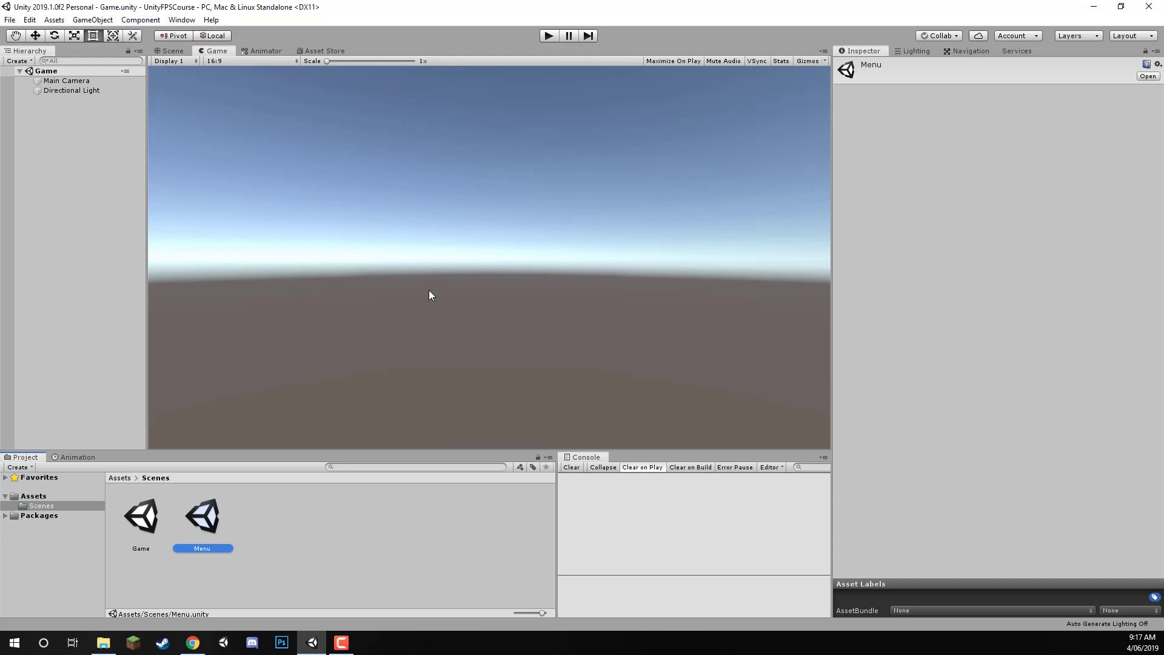
click(266, 506)
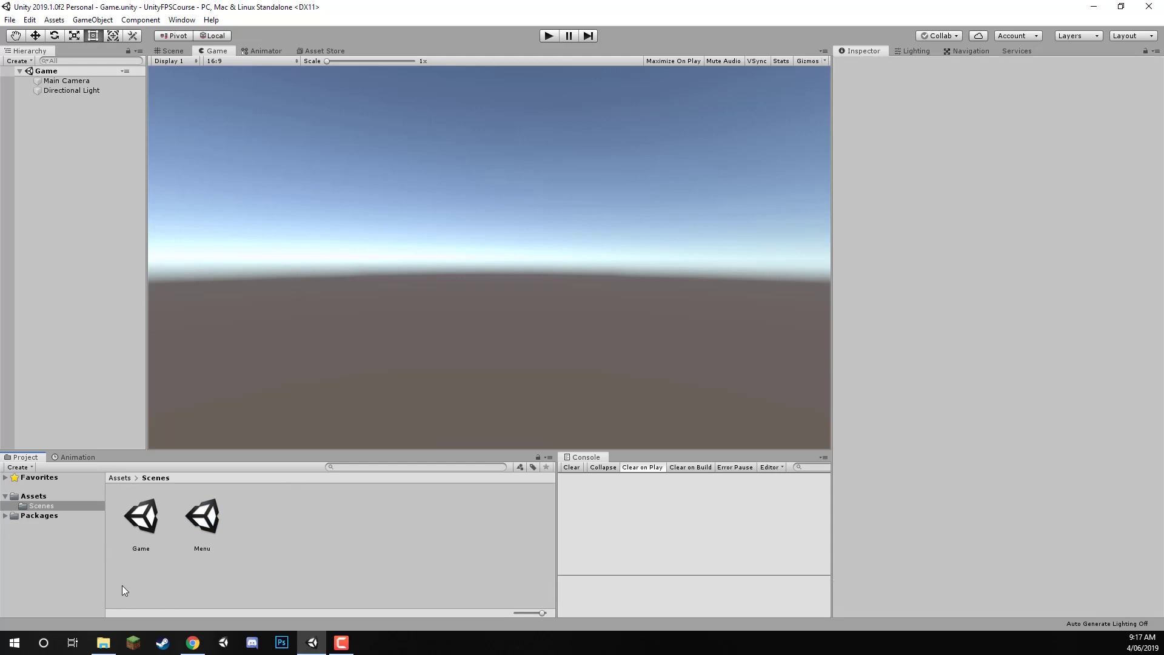
Go back to Assets and create a new folder named 'Audio'
click(119, 478)
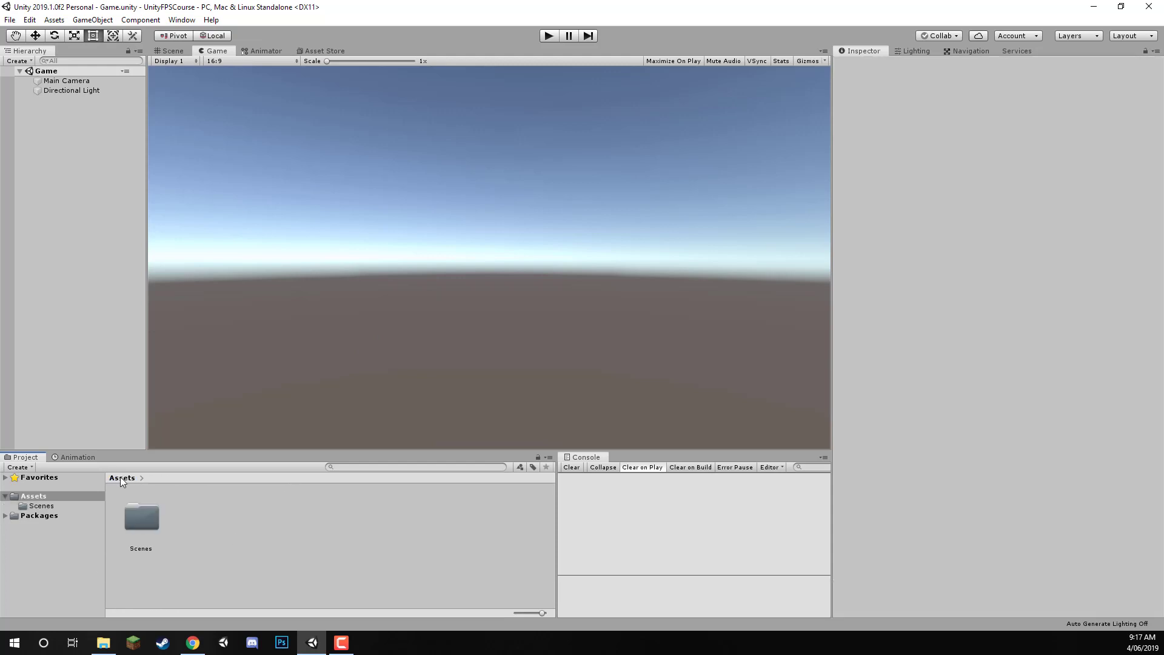
key(super+e)
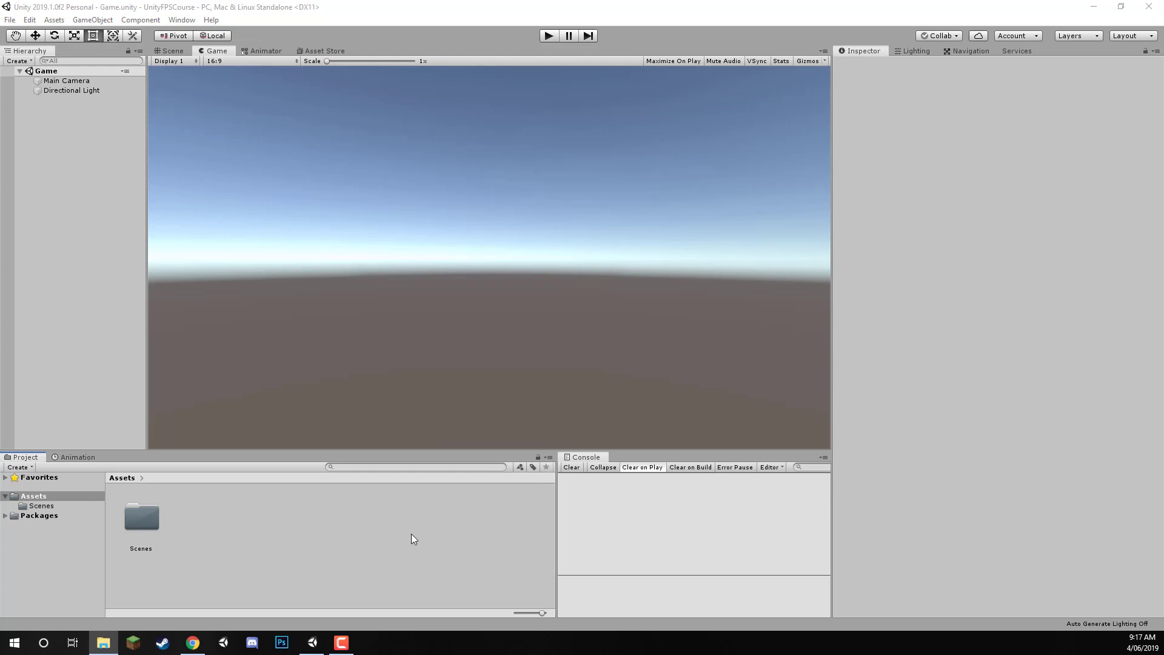
right_click(194, 517)
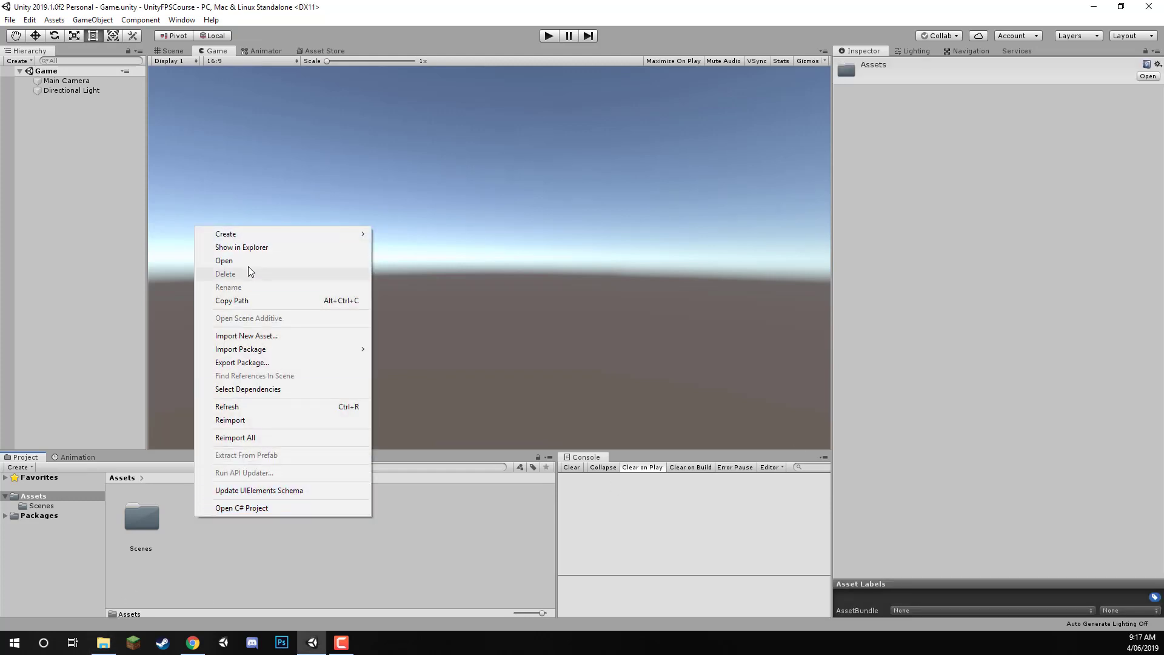
mouse_move(252, 236)
click(404, 185)
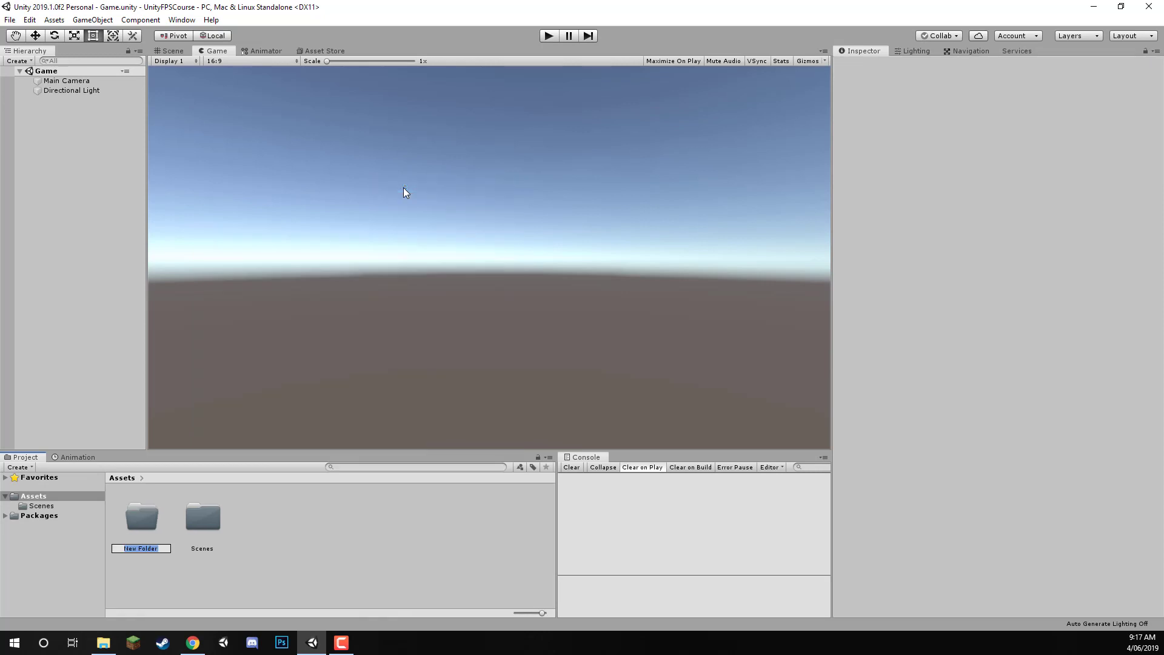
text(Audio)
key(Return)
Import the Pickup and WeaponShoot sound files from File Explorer into the Audio folder
double_click(129, 513)
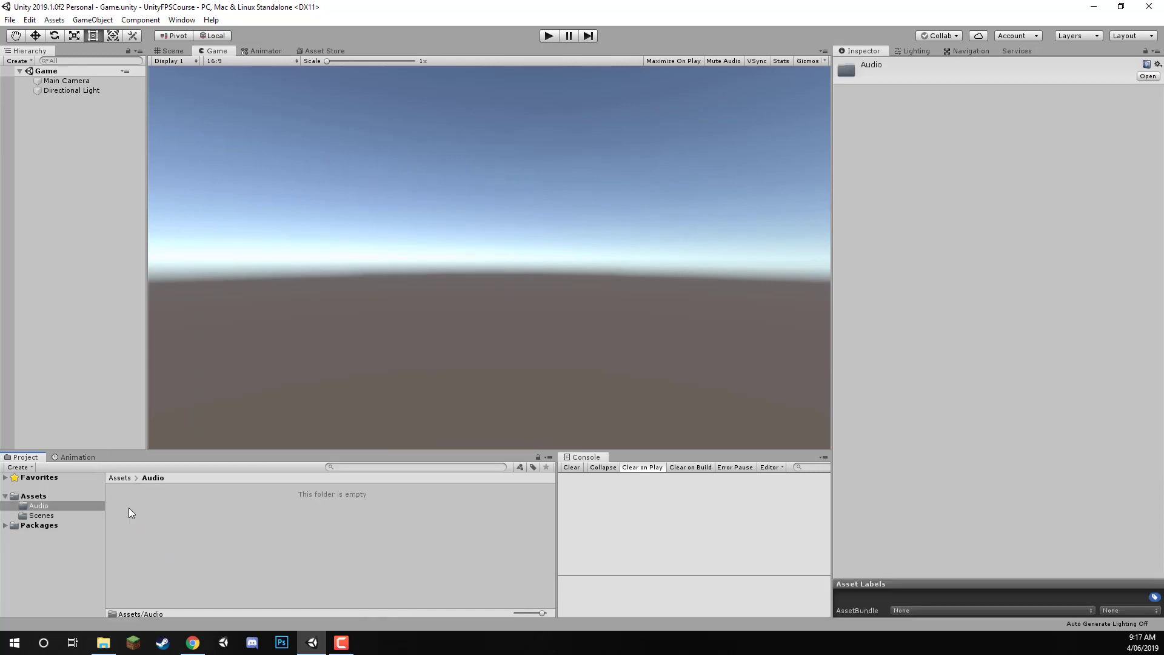
key(super+e)
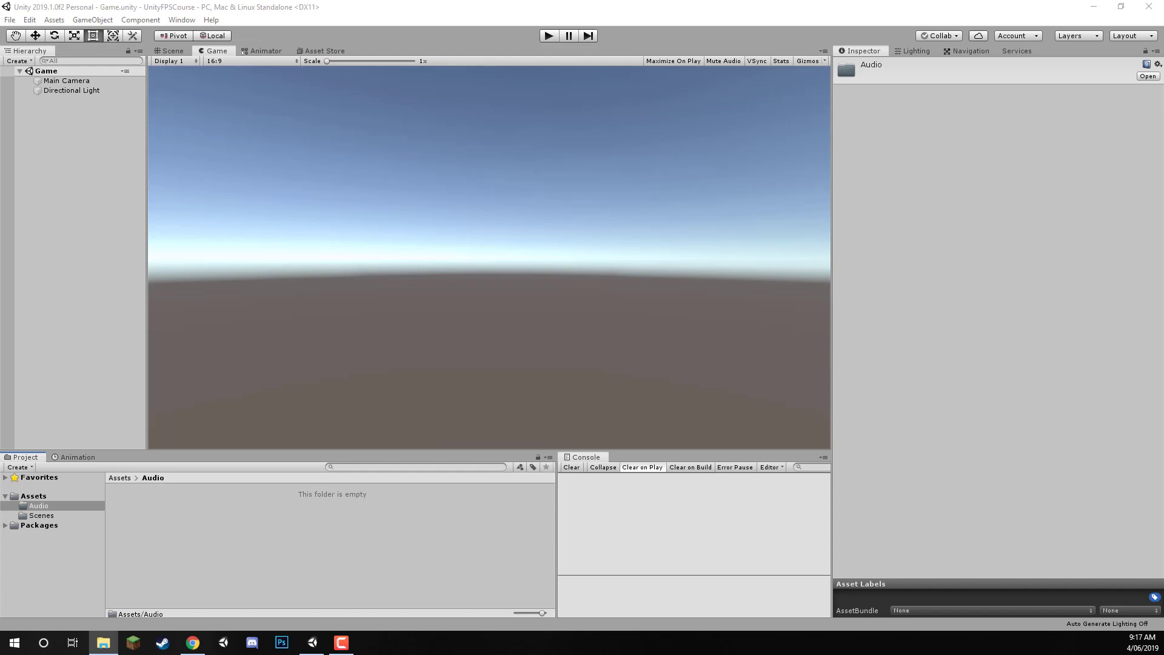
drag(684, 302, 212, 495)
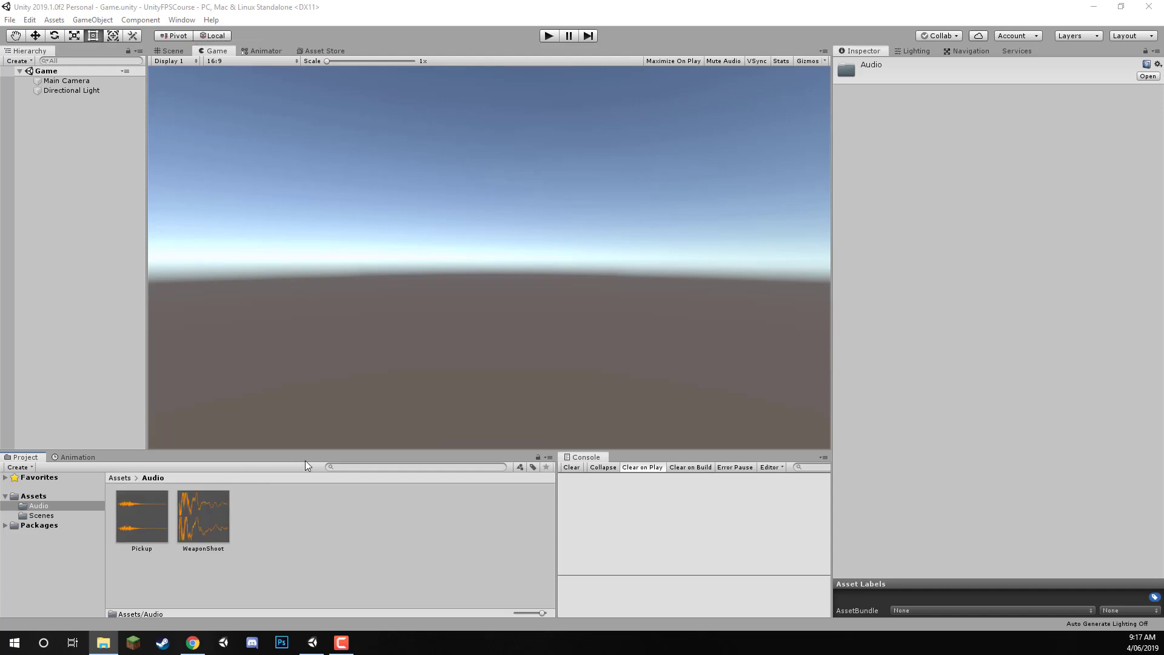
click(270, 524)
click(117, 479)
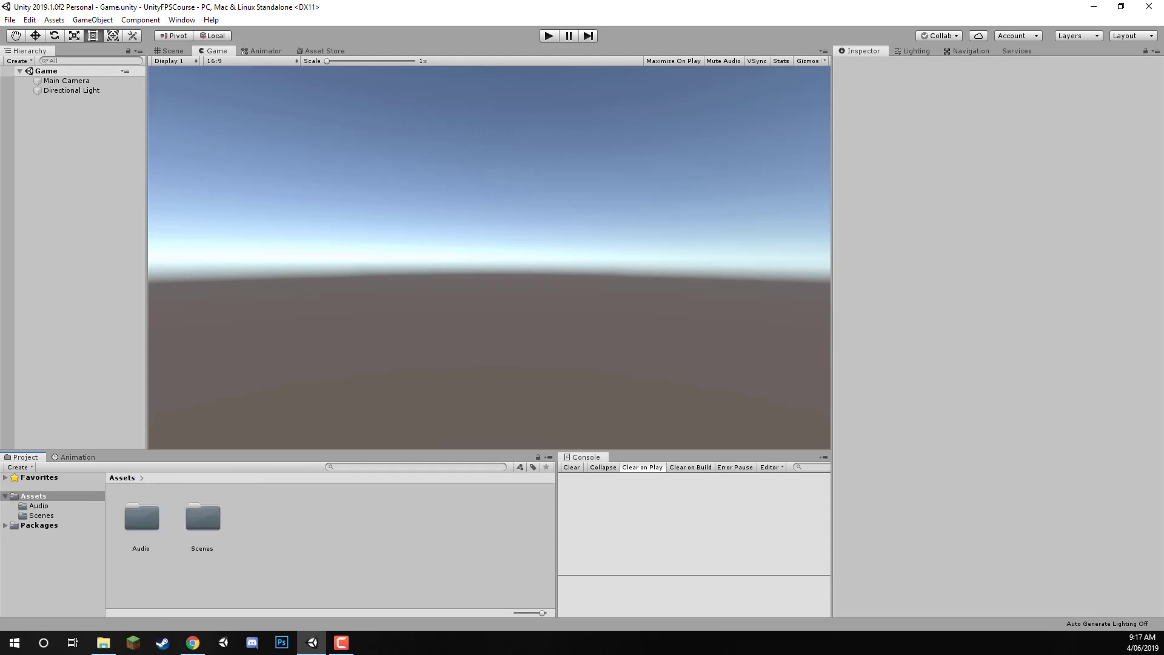
key(alt+Tab)
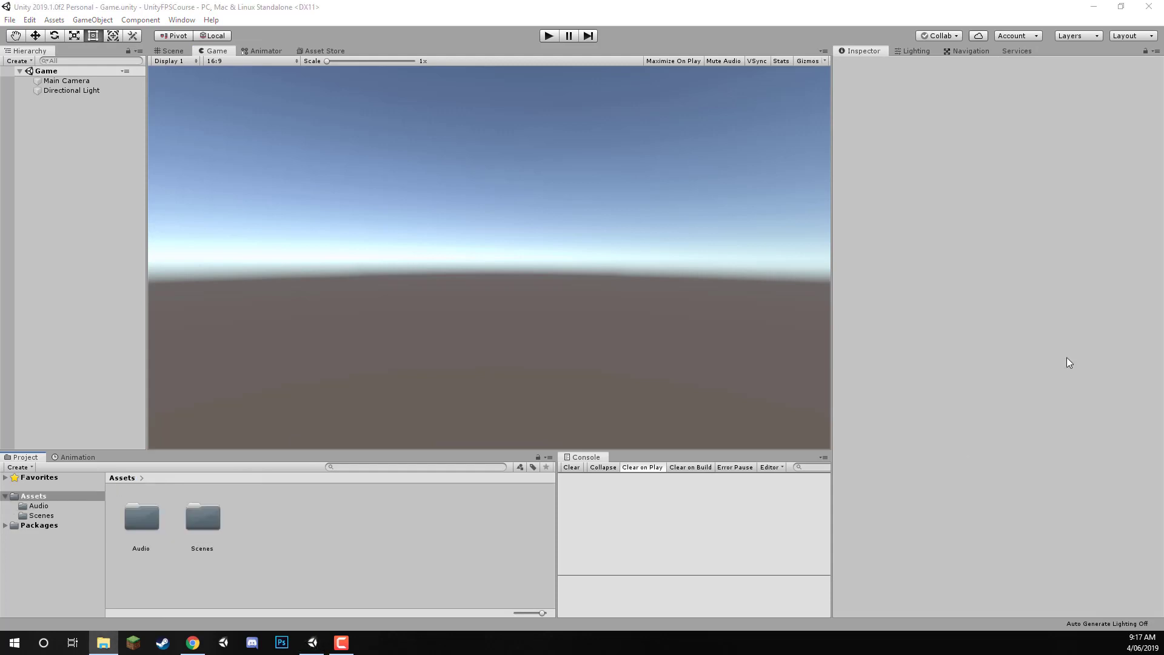
Create a new Materials folder in Assets
right_click(309, 533)
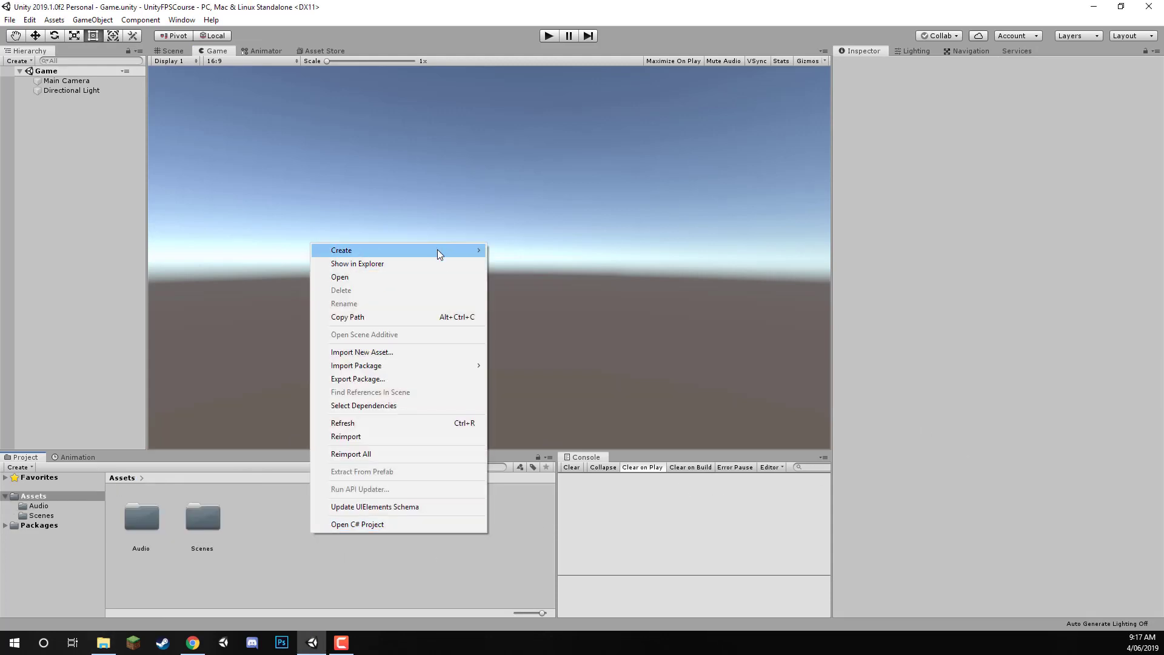
mouse_move(438, 249)
click(543, 188)
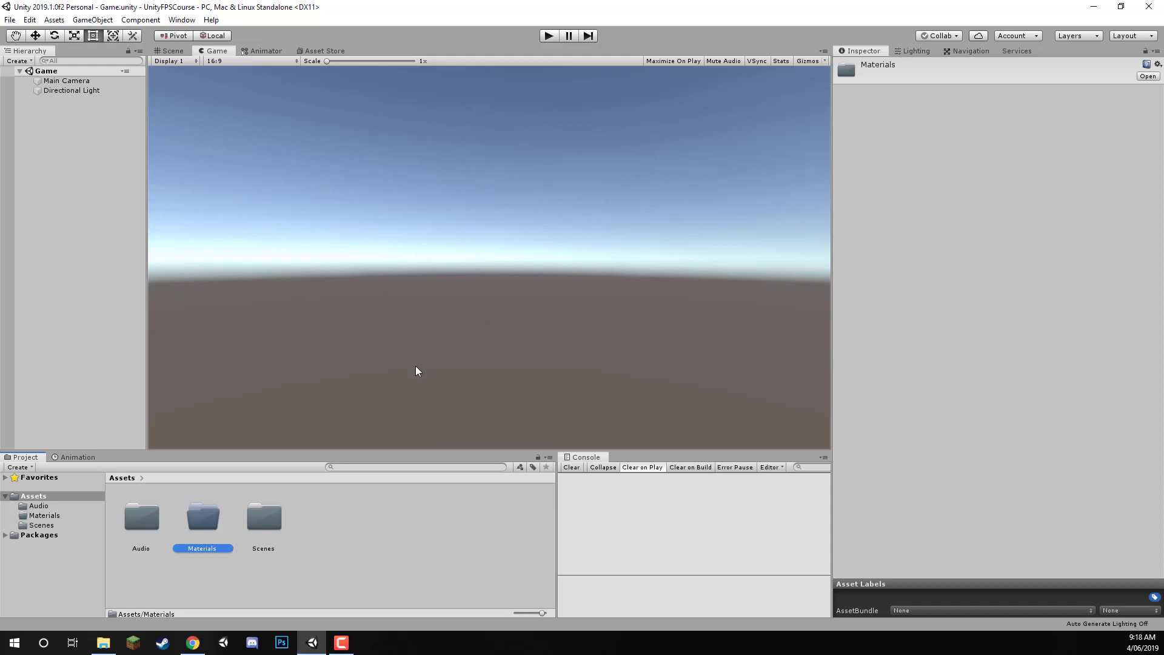
Create another folder in Assets named 'Models'
right_click(315, 501)
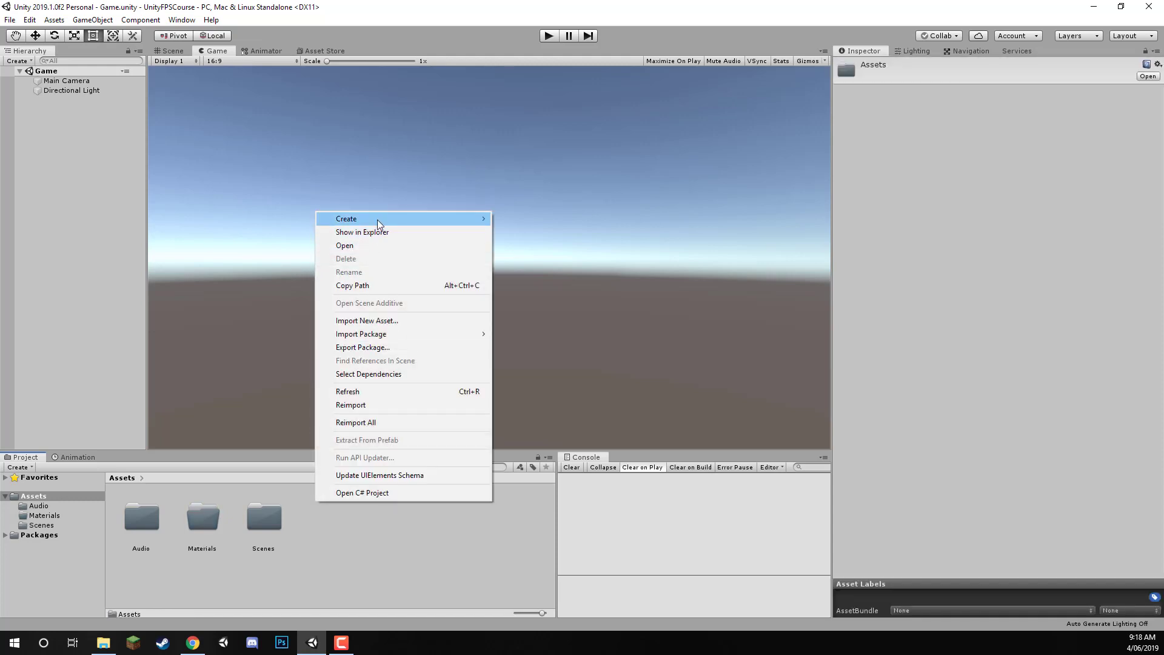
mouse_move(377, 220)
click(557, 189)
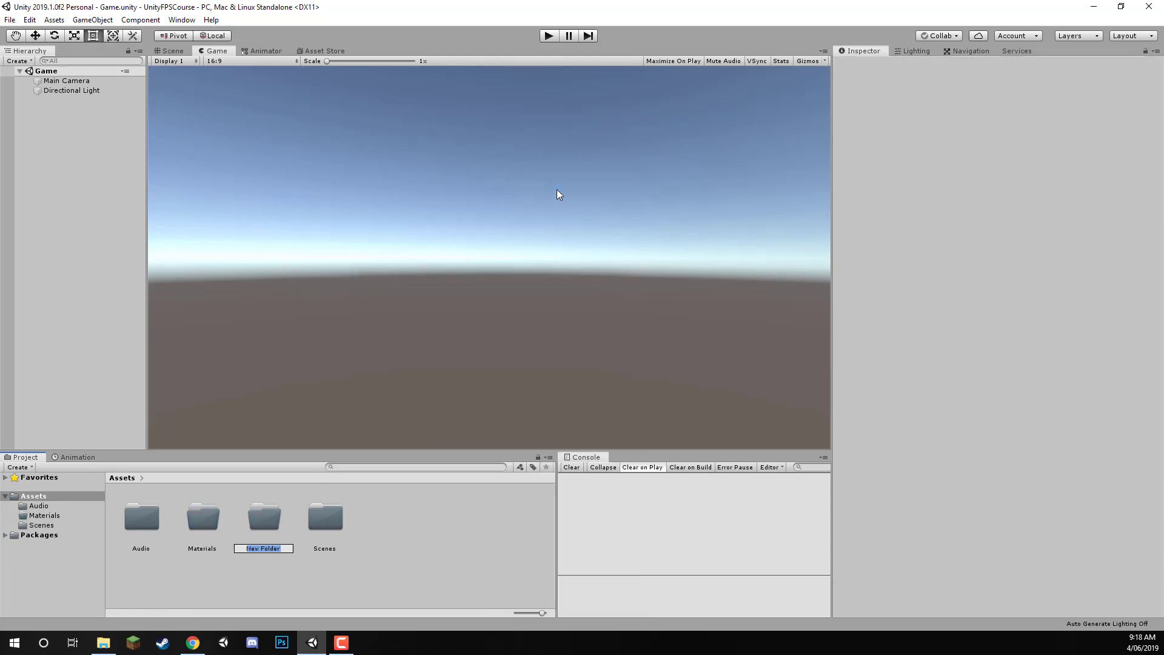
text(Models)
key(Return)
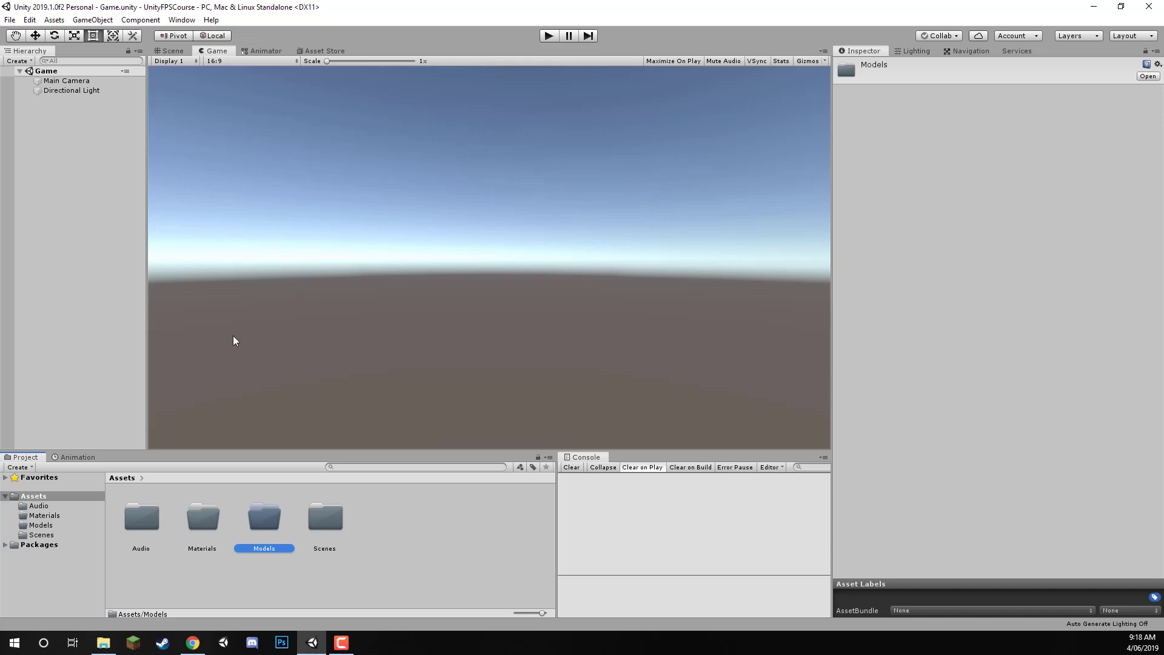
Open the Models folder and drag in the AmmoBox and HealthPack model files from File Explorer
double_click(260, 493)
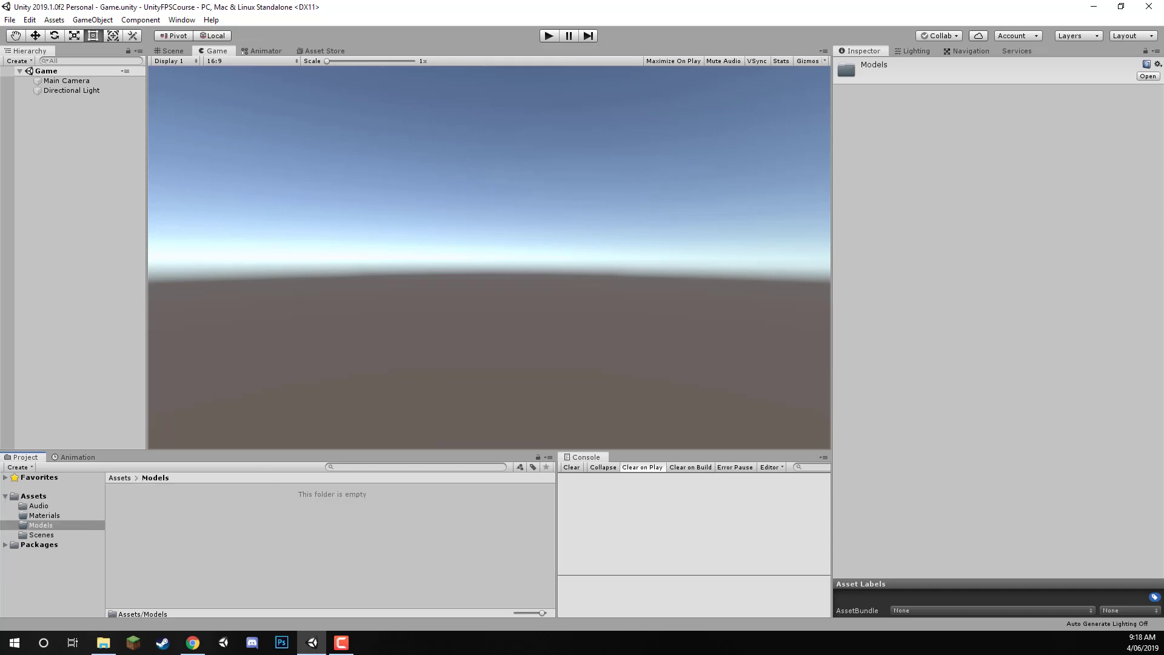
key(super+e)
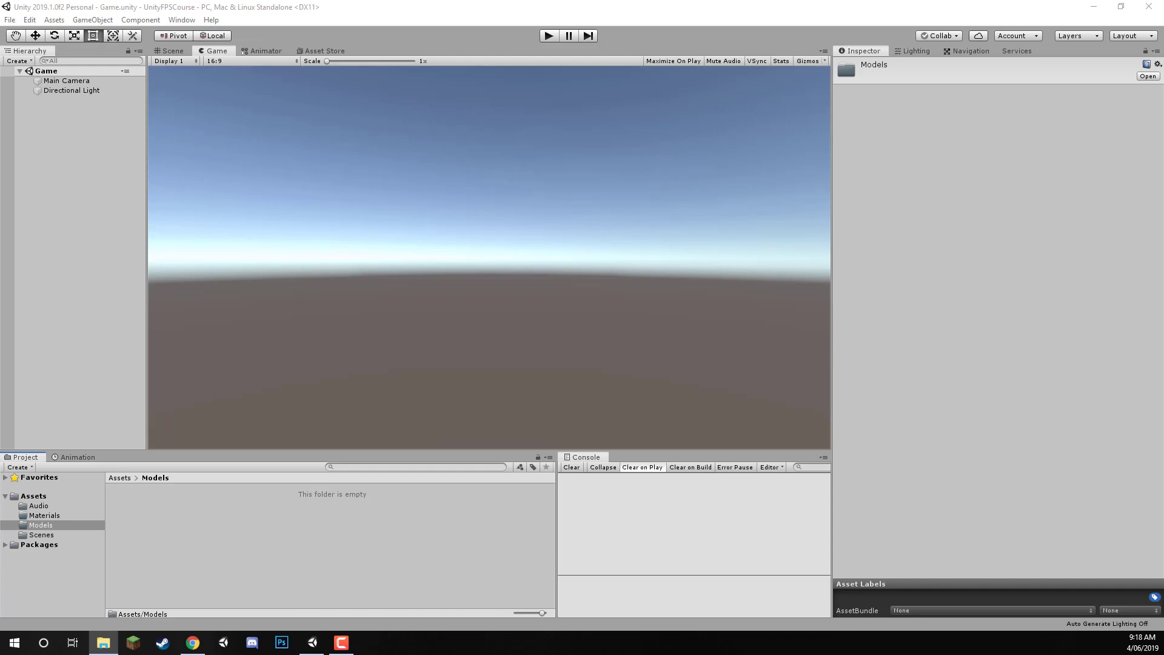
drag(837, 286, 197, 505)
click(189, 524)
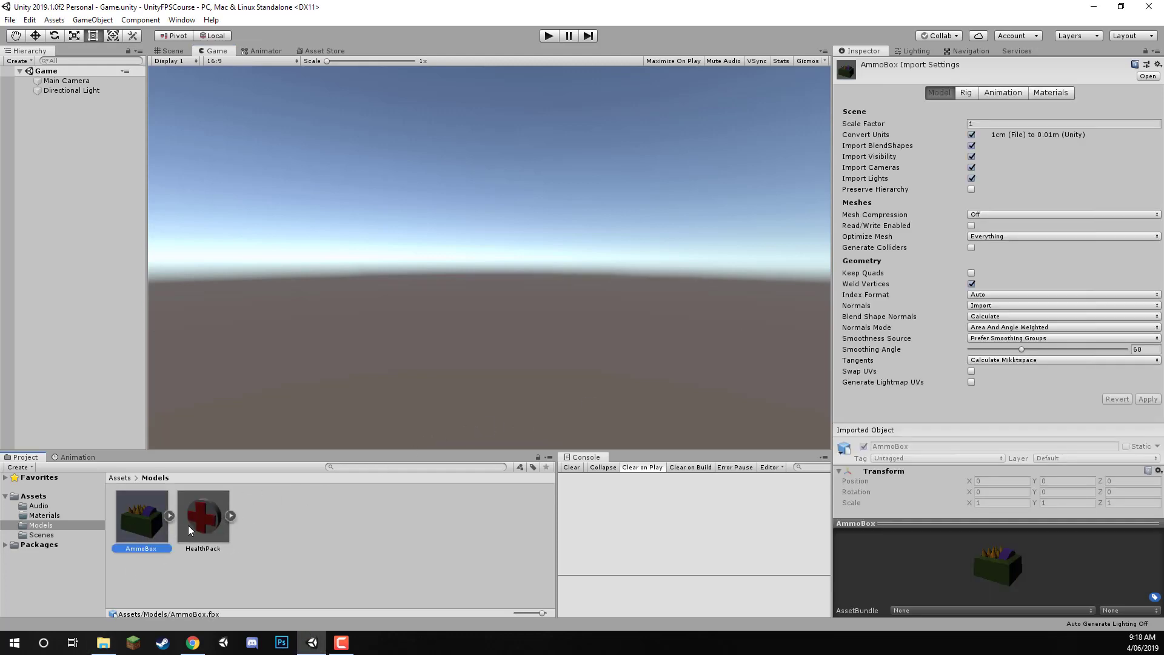
click(358, 541)
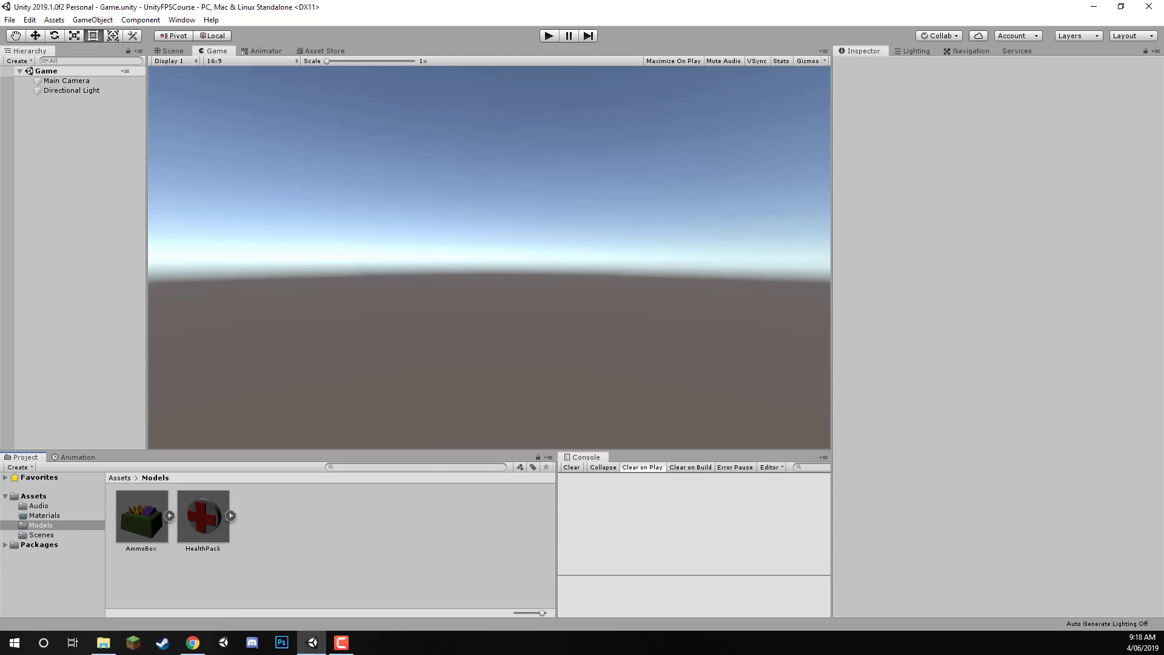
key(alt+Tab)
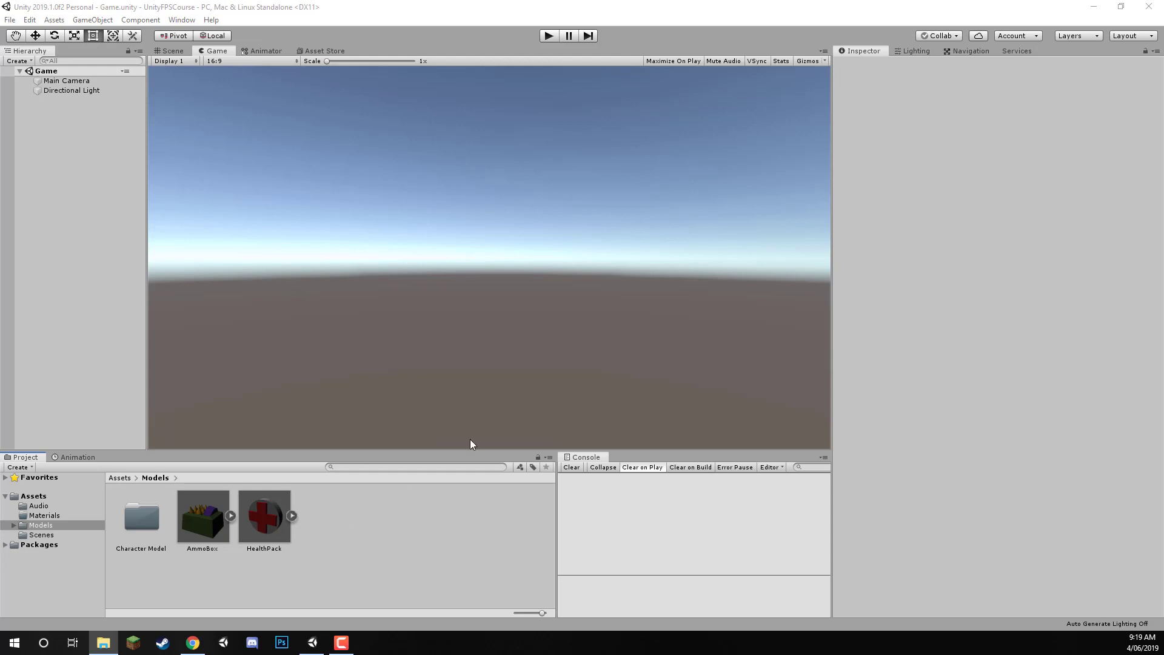
double_click(132, 514)
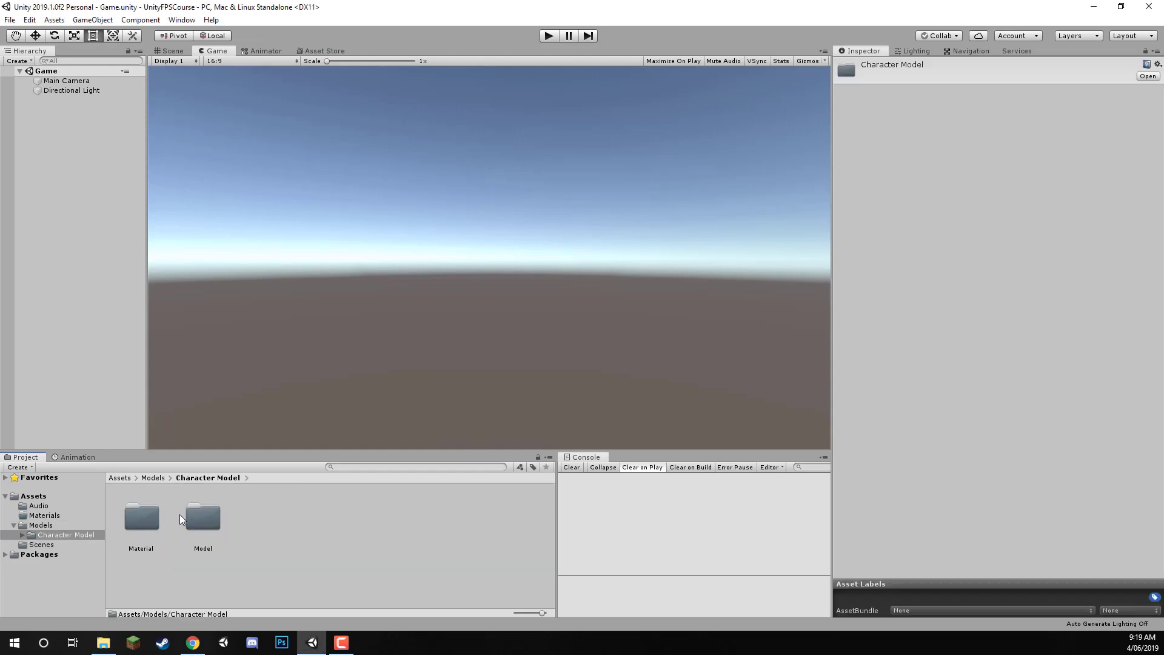
double_click(195, 512)
double_click(144, 516)
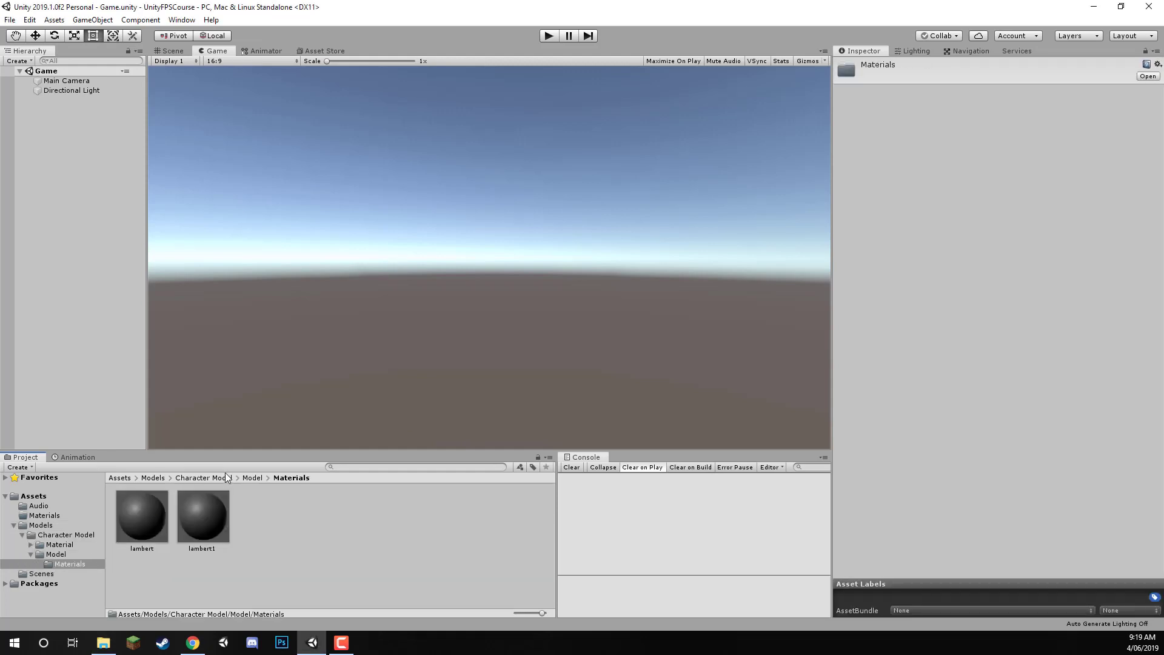
click(252, 478)
click(265, 516)
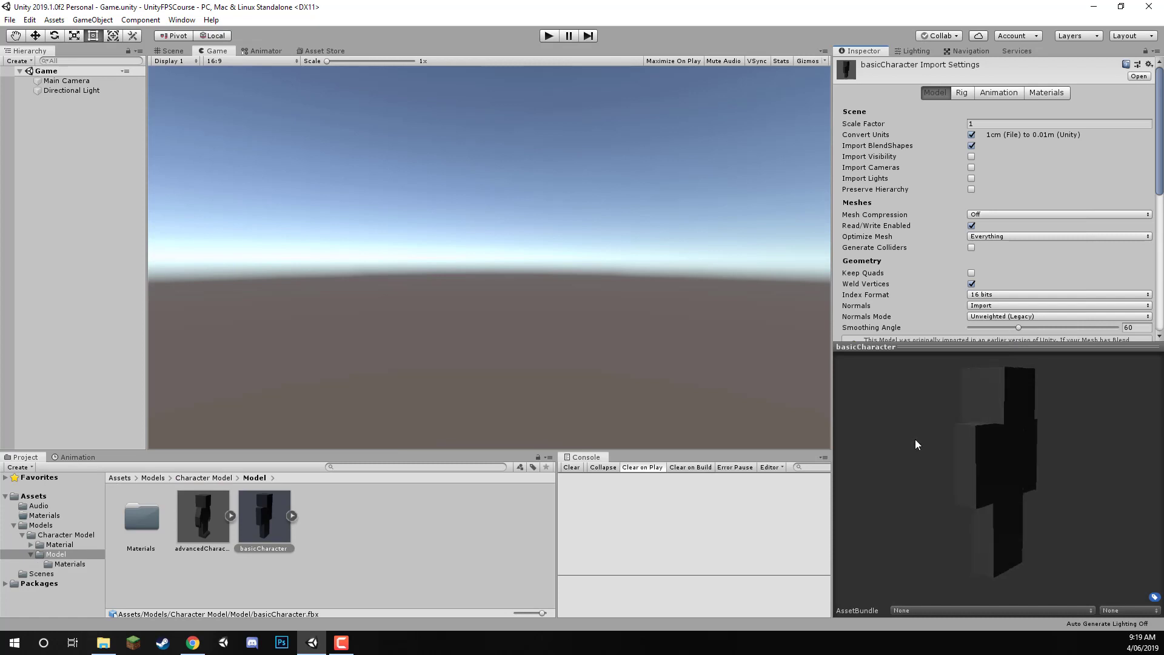
click(223, 517)
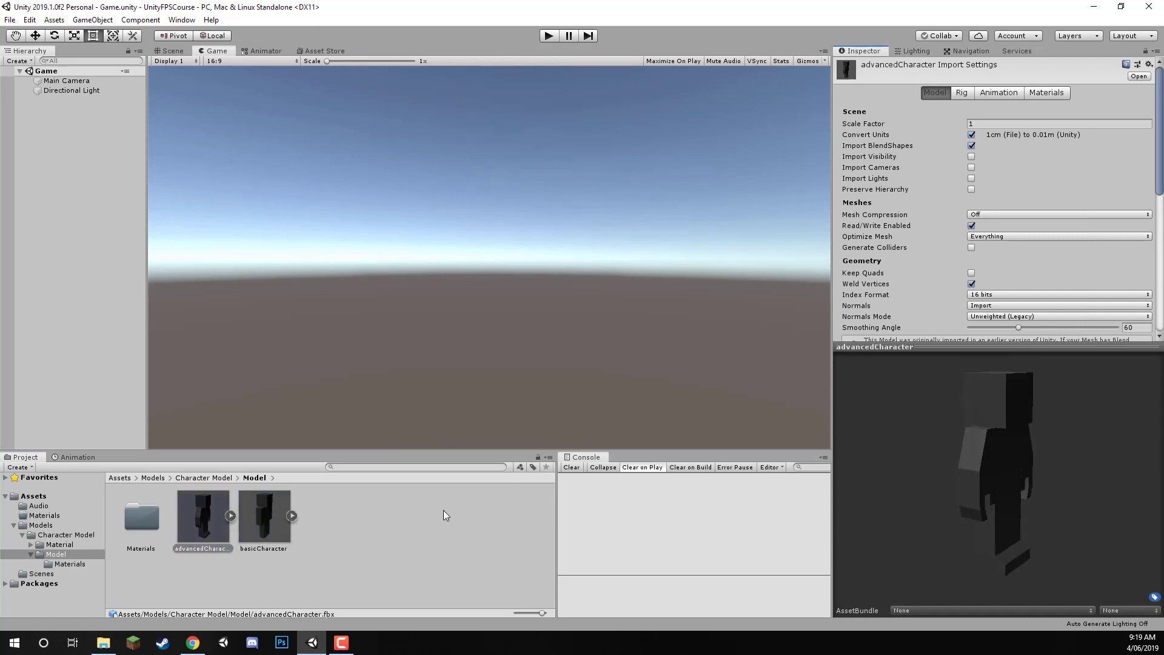
click(288, 523)
drag(971, 467, 1031, 466)
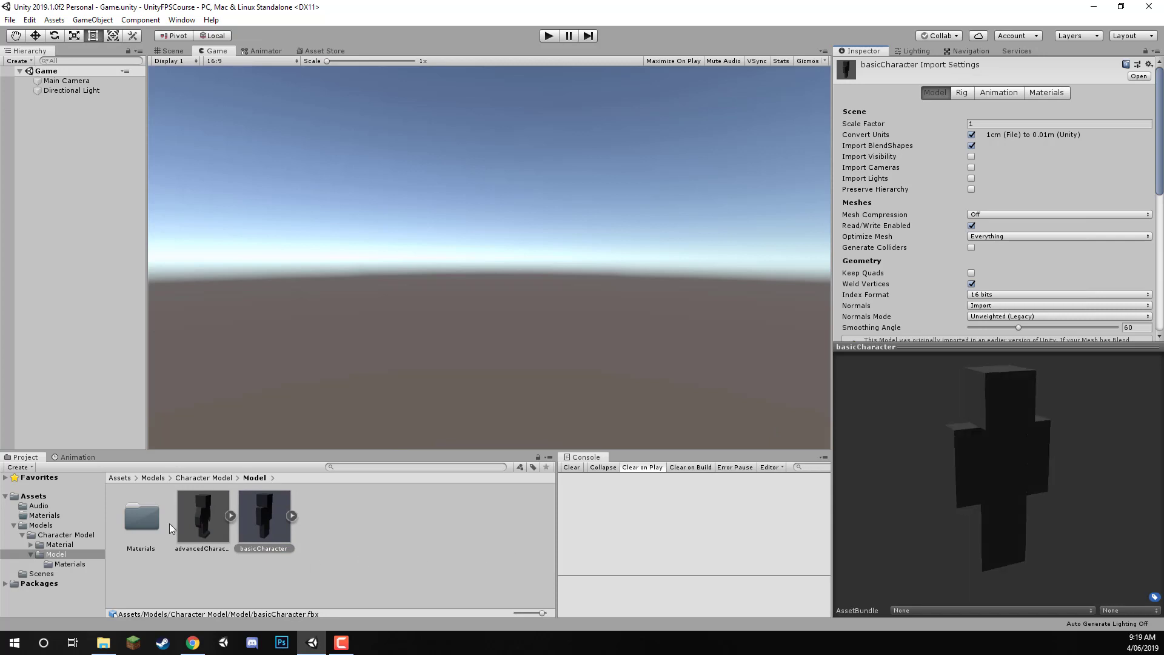
click(136, 511)
double_click(136, 511)
click(204, 478)
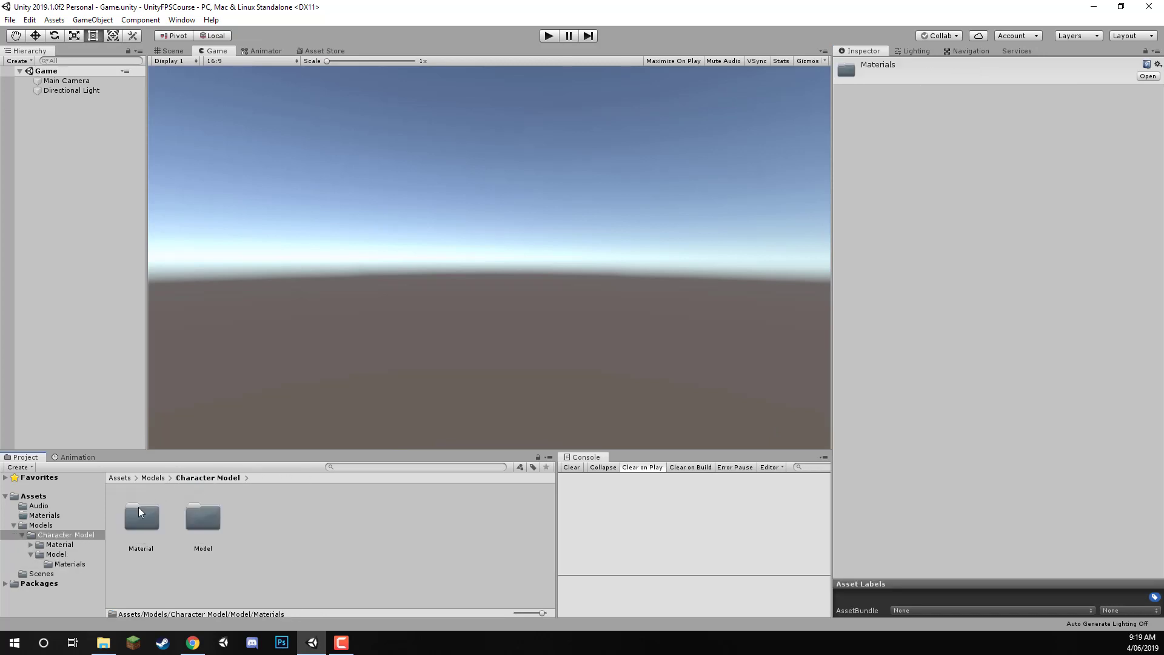
double_click(138, 507)
double_click(195, 518)
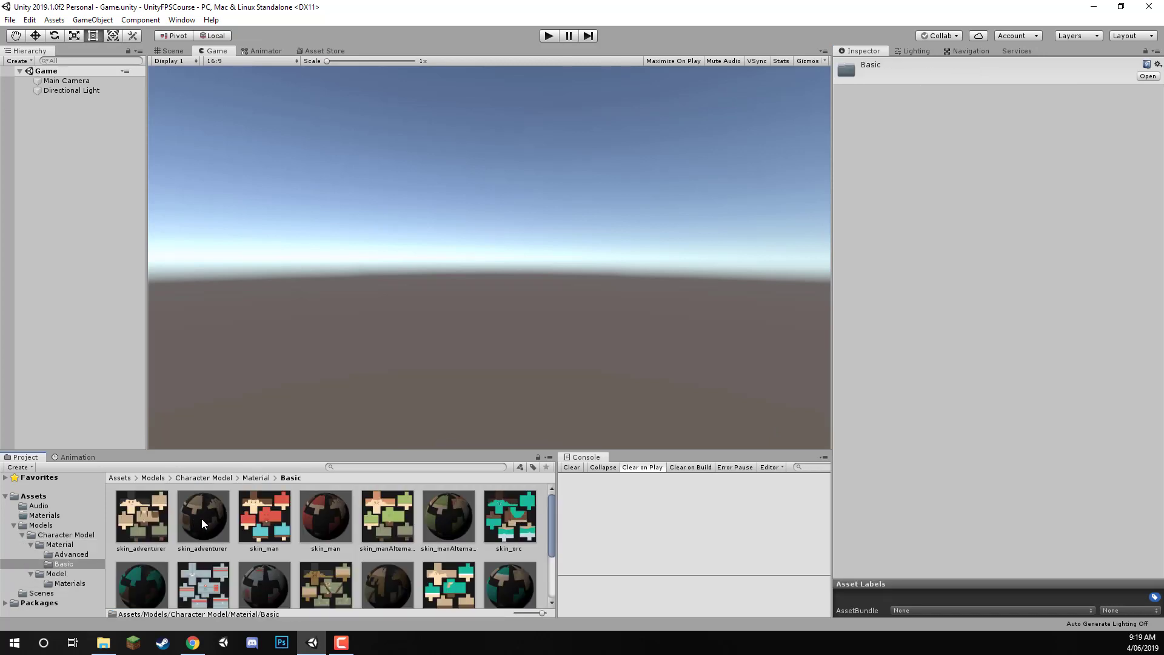
click(202, 517)
click(449, 517)
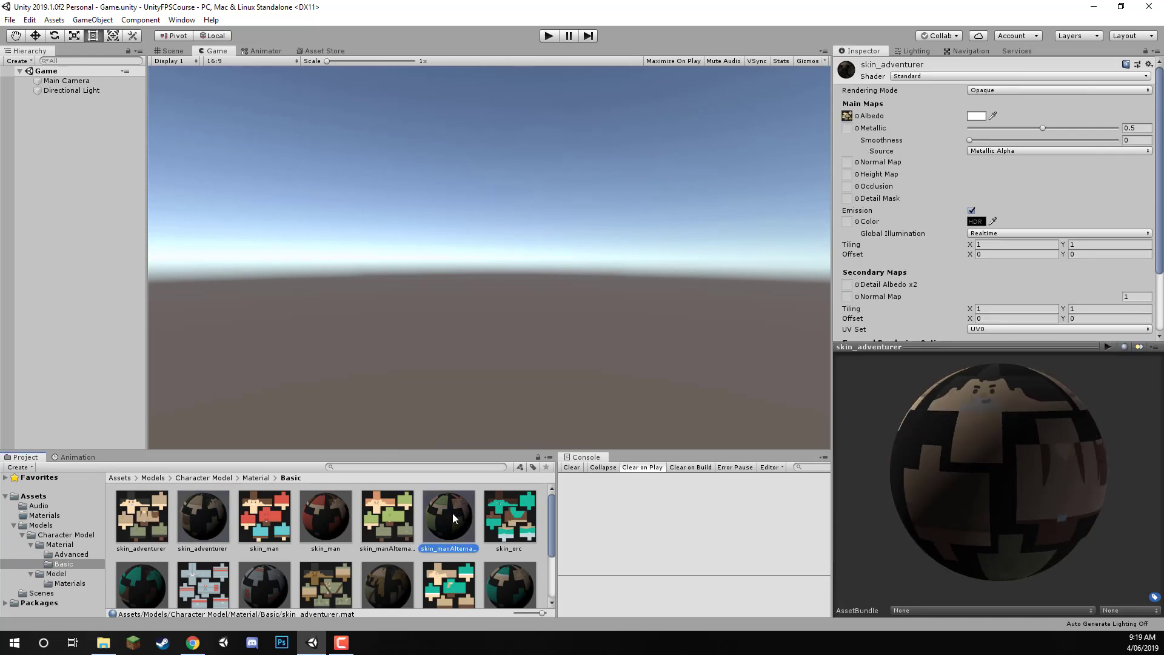
click(152, 478)
click(300, 557)
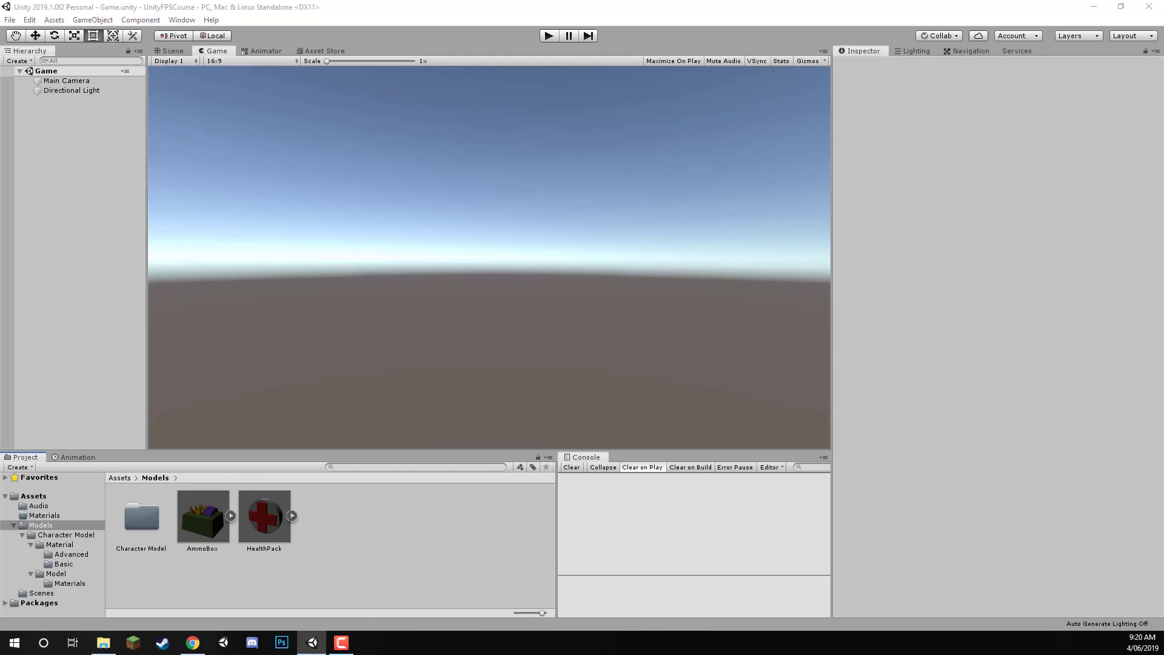
Drag the Nature pack extended folder from File Explorer into the Models folder
drag(475, 501, 364, 525)
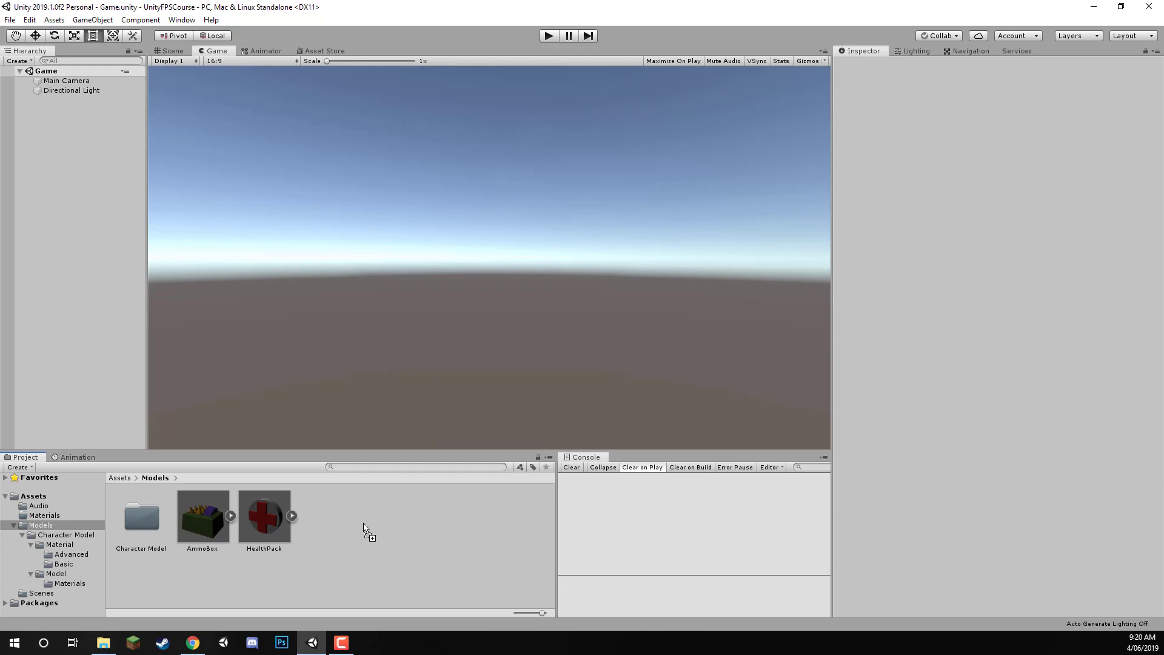
drag(364, 525, 364, 526)
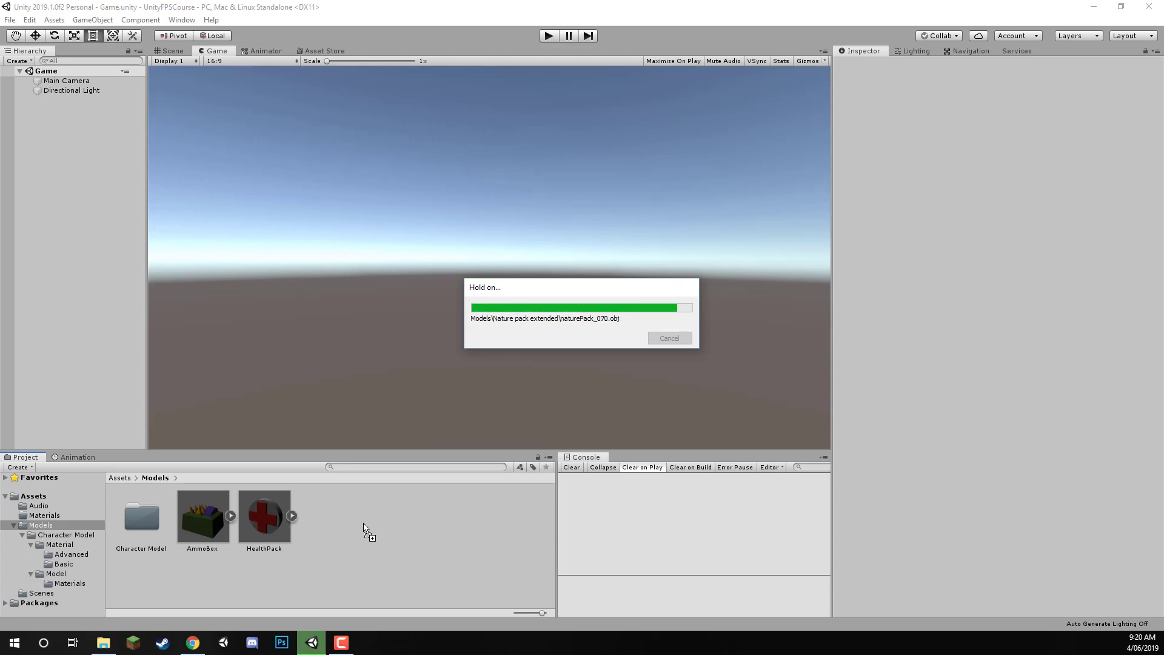
Return to the top-level Assets folder and create a folder named 'Physics Materials'
click(119, 478)
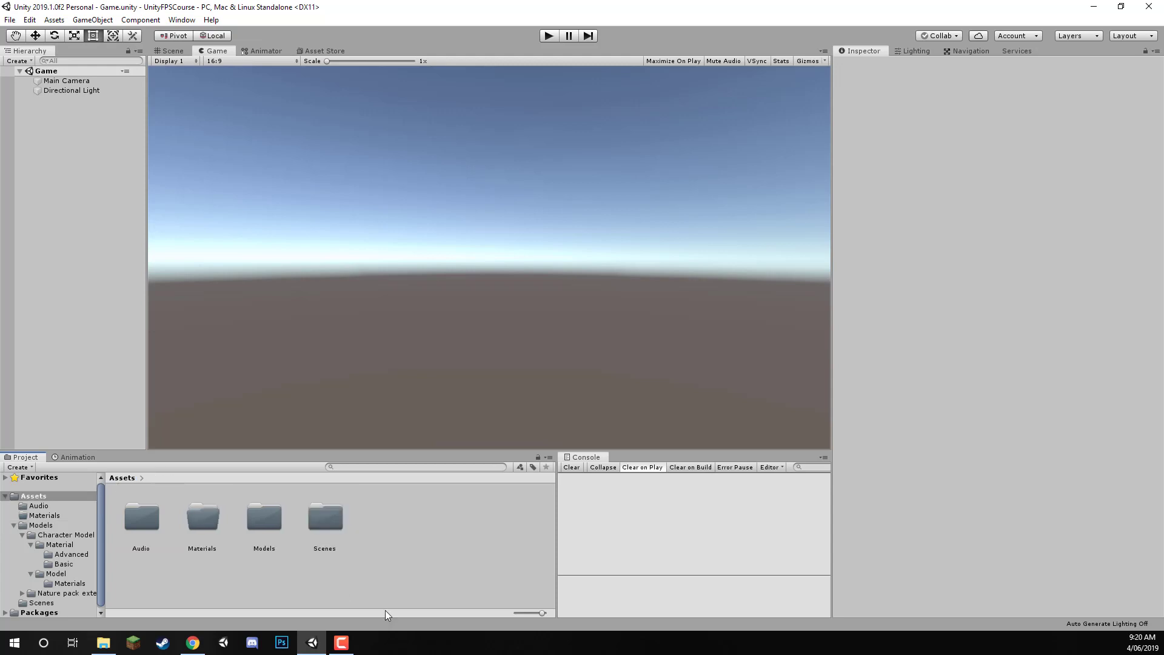
right_click(421, 550)
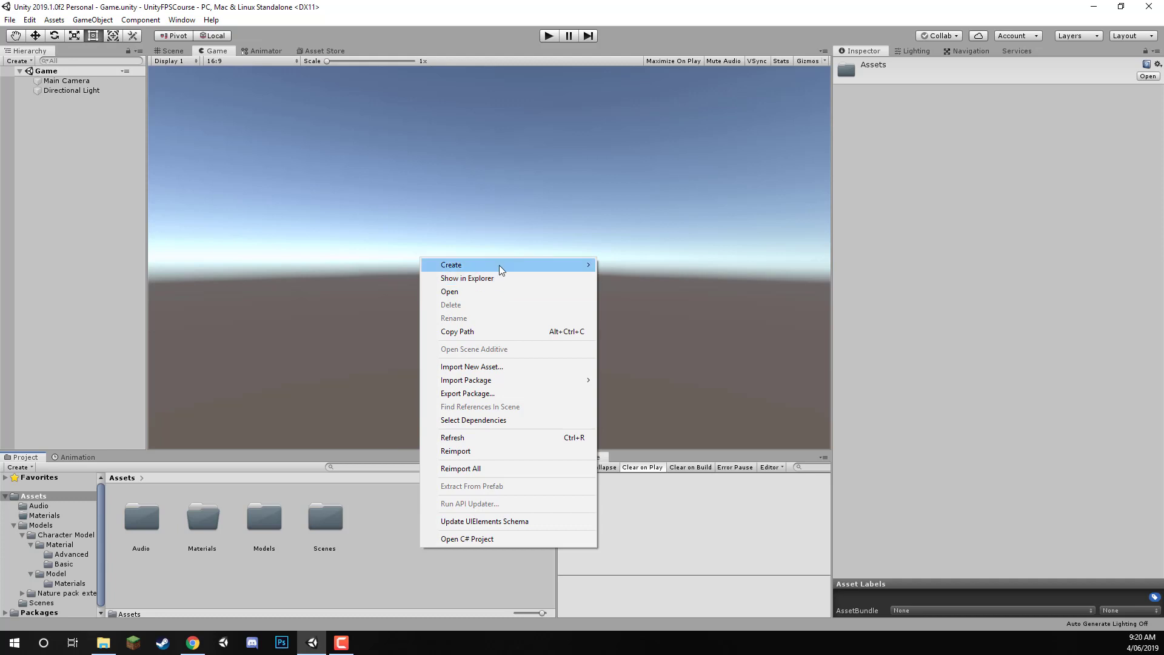
mouse_move(499, 264)
click(660, 189)
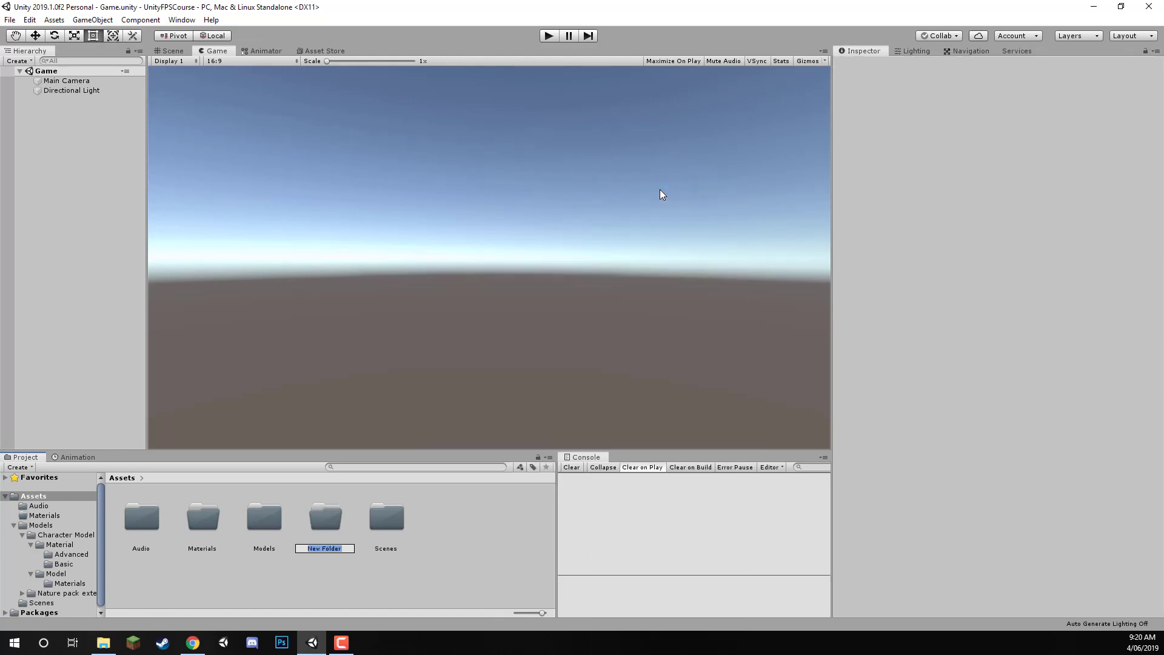
text(Physics Materials)
key(Return)
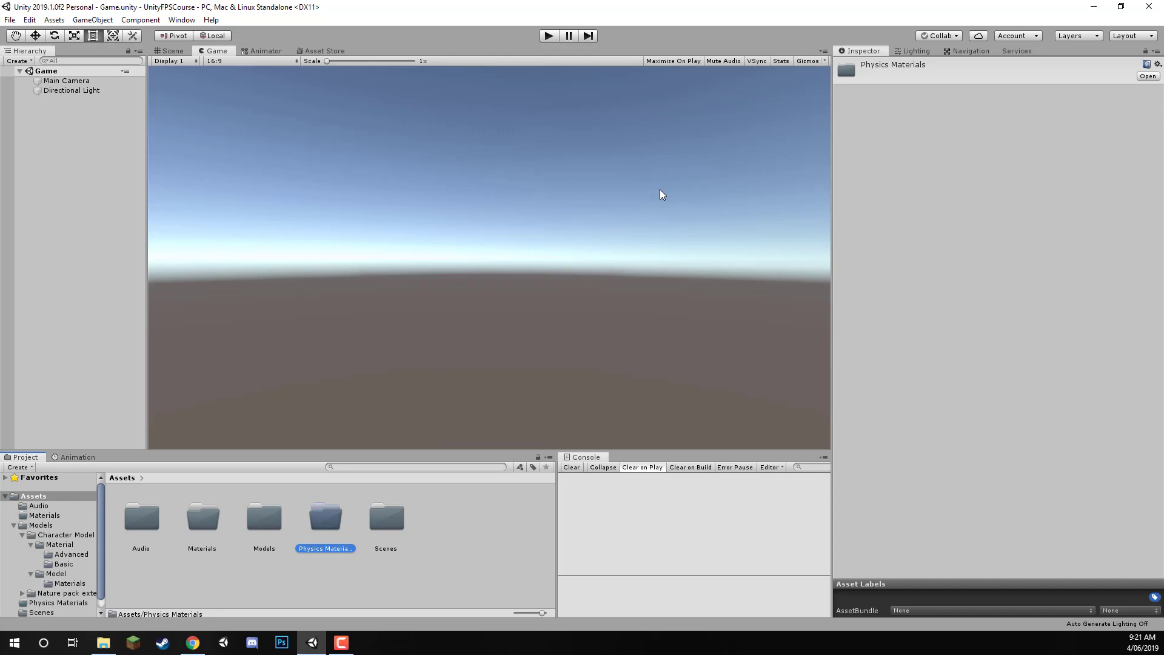
Create a folder named 'Prefabs' in the top-level Assets folder
right_click(430, 537)
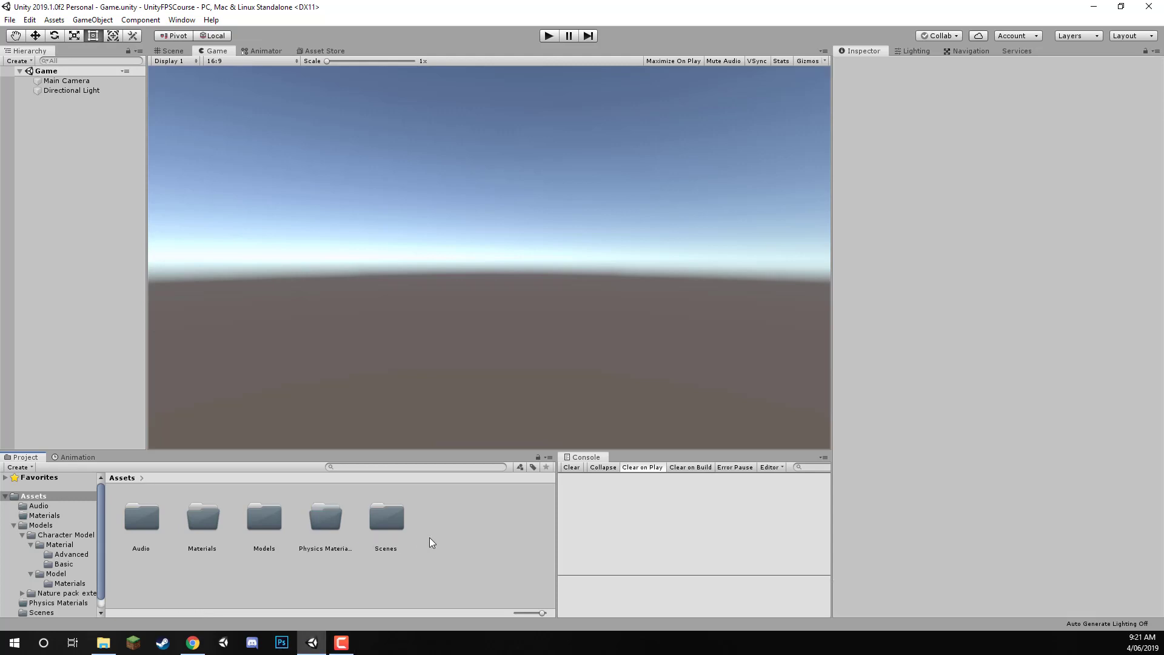
mouse_move(517, 257)
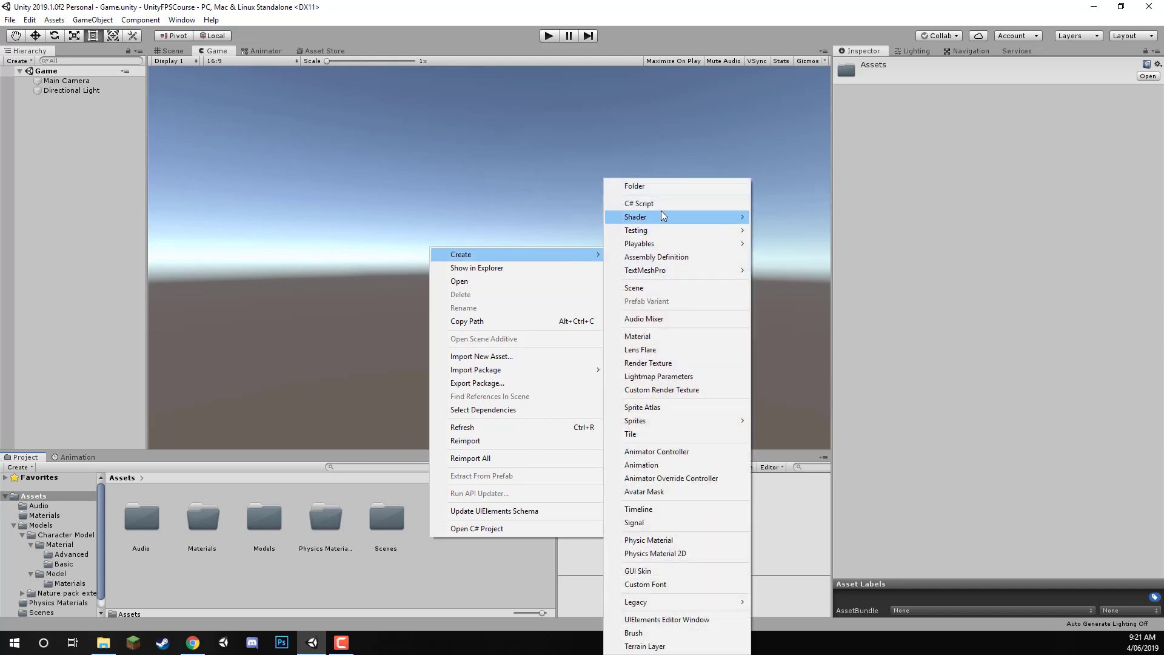
click(656, 191)
text(Pre)
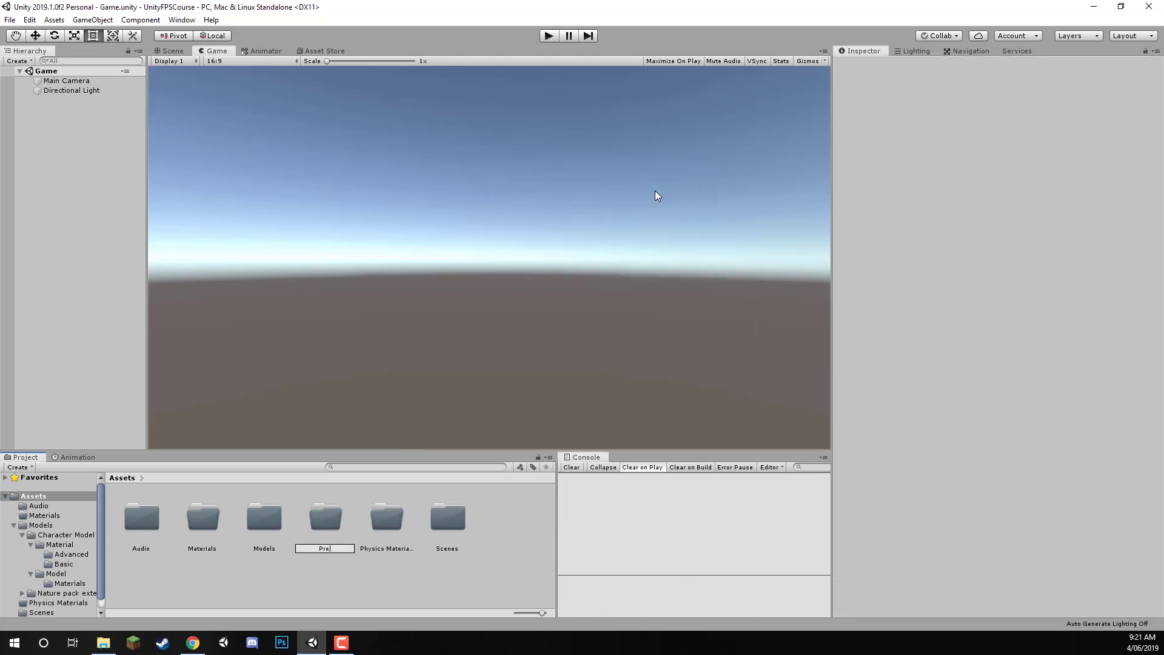
text(fabs)
key(Return)
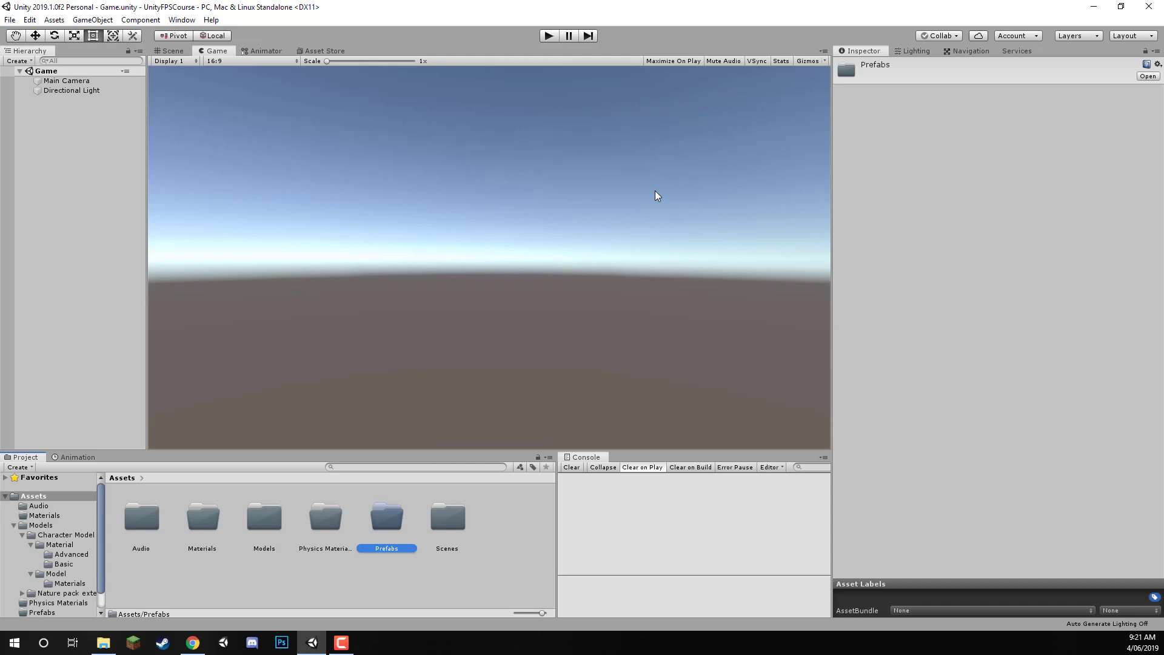
Create a new folder named 'Scripts' in the top-level Assets folder
click(456, 570)
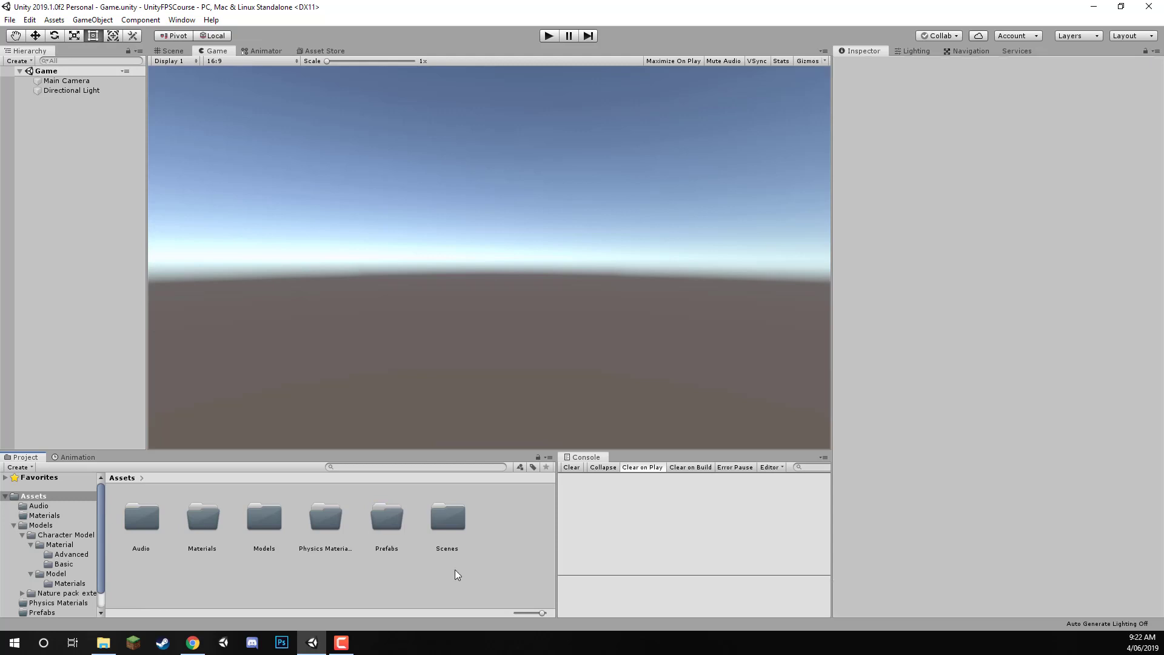
right_click(395, 582)
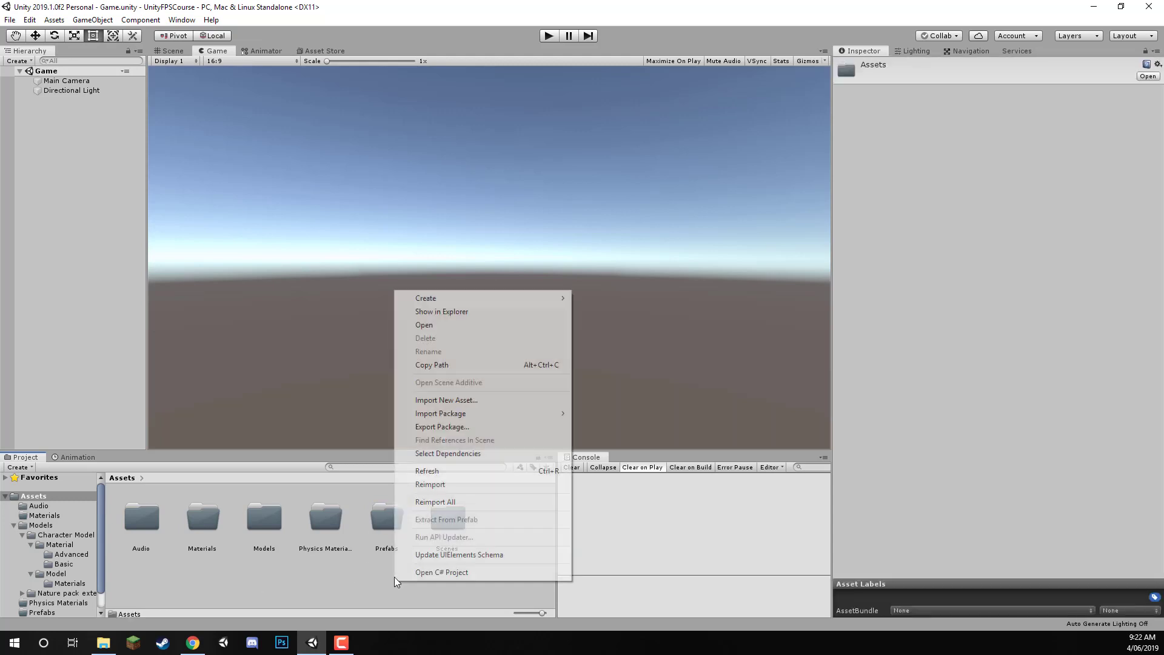
mouse_move(442, 299)
click(649, 187)
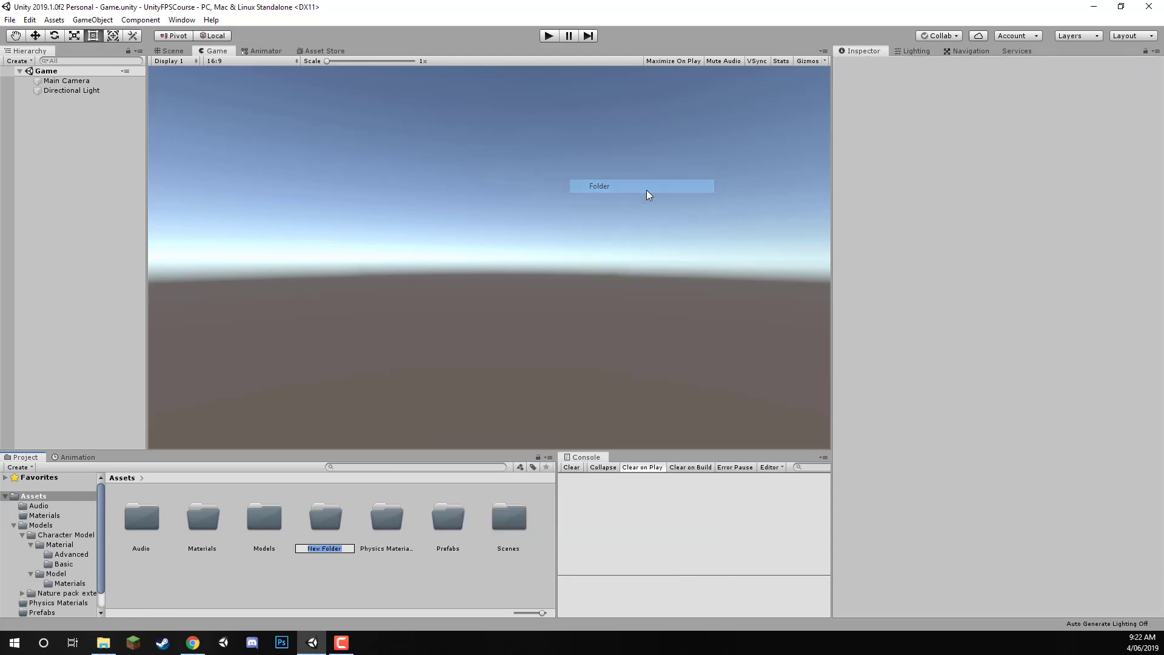
text(Scripts)
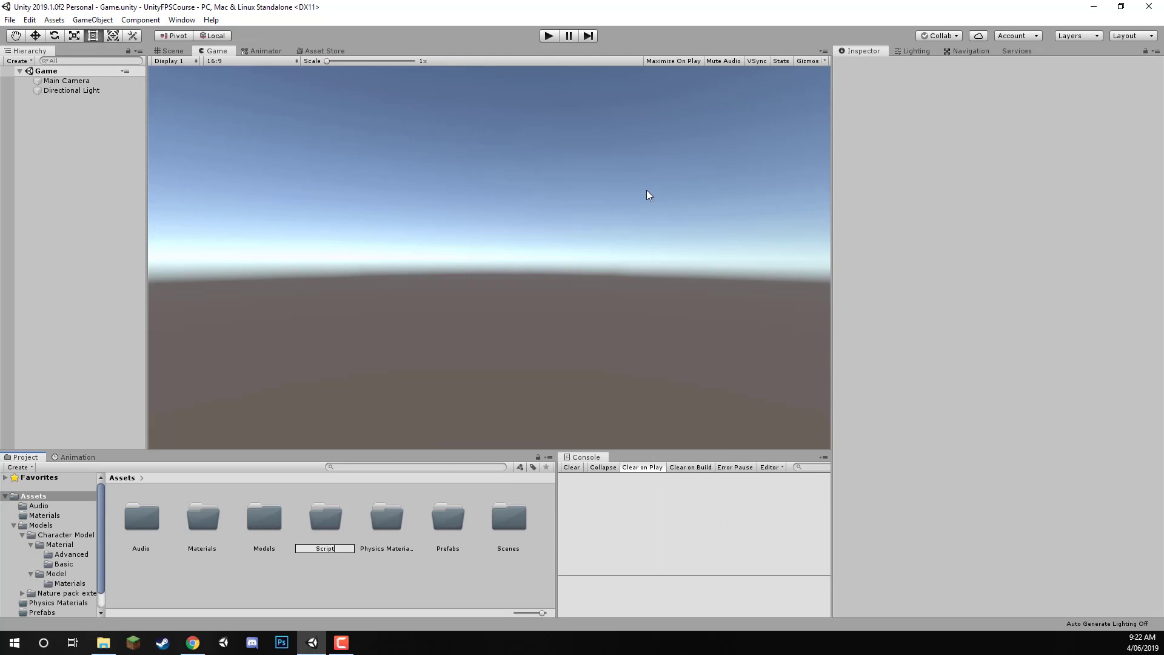
key(Return)
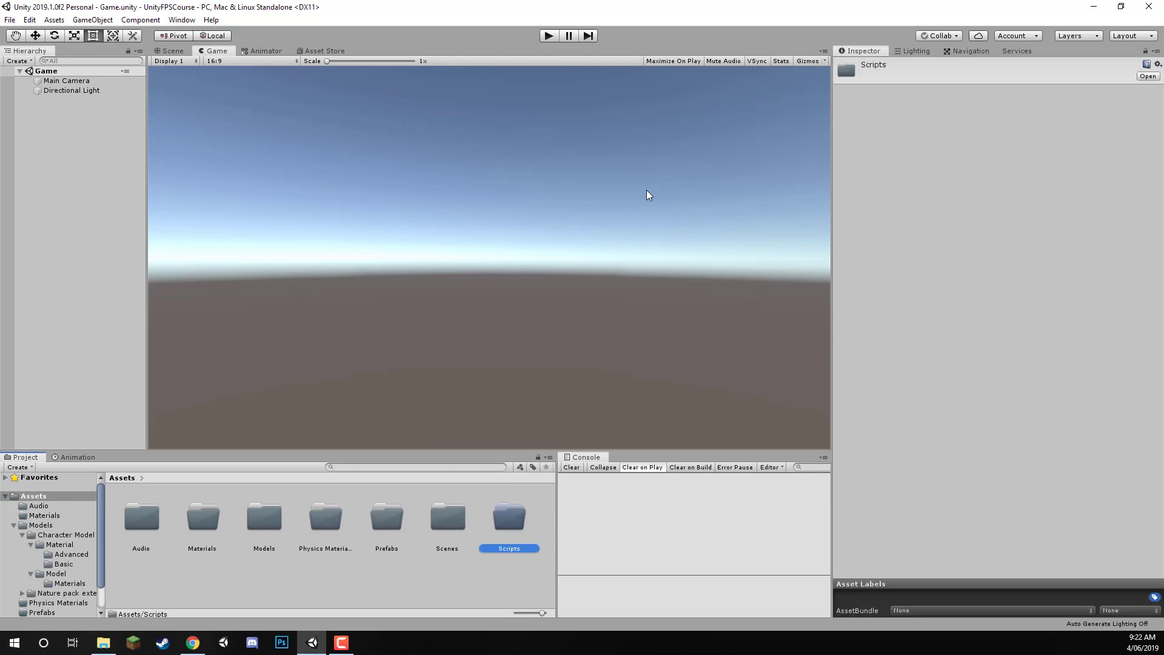